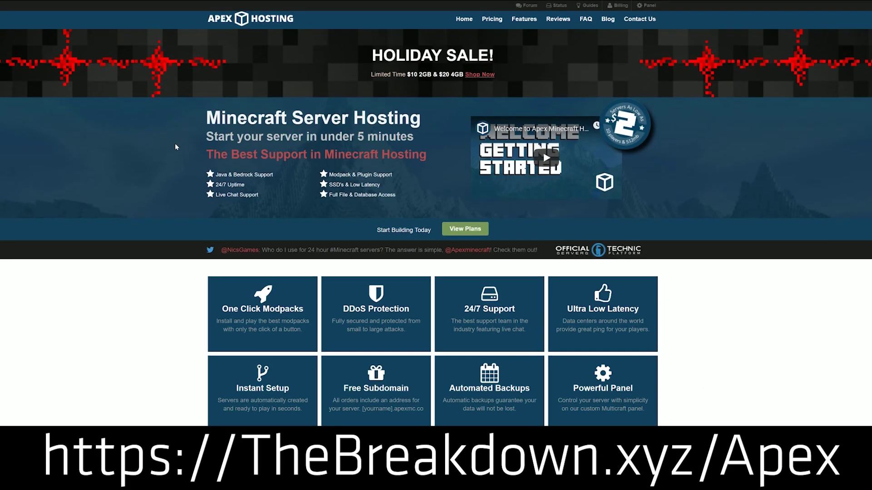
- Look through the Apex Hosting site's Minecraft server features, test locations and monthly pricing plans
scroll(175, 144, down, 7)
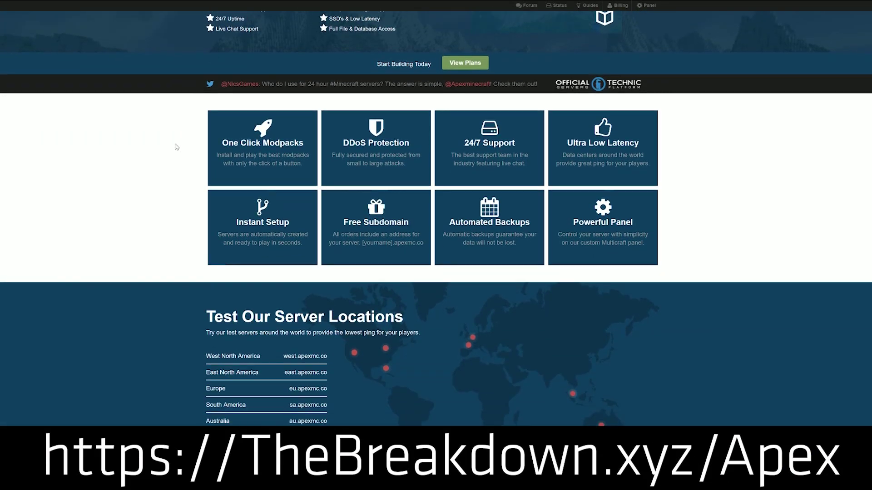
scroll(175, 143, down, 1)
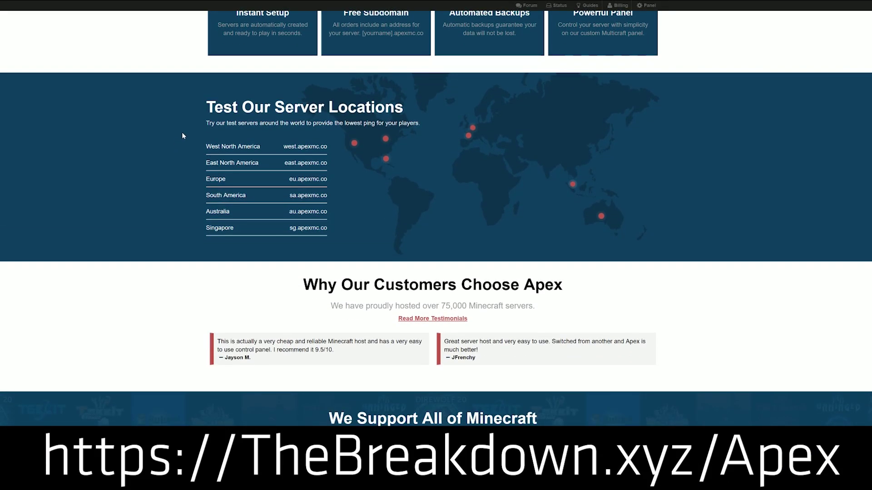
scroll(254, 218, down, 6)
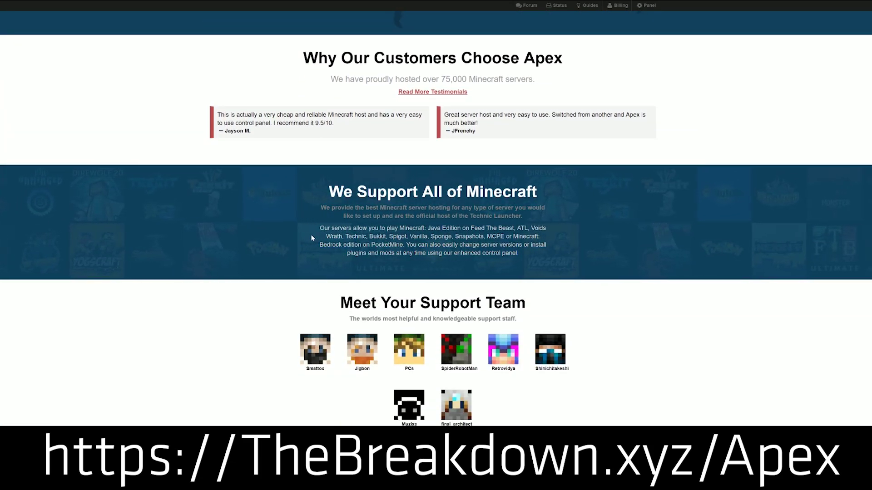
scroll(330, 224, down, 1)
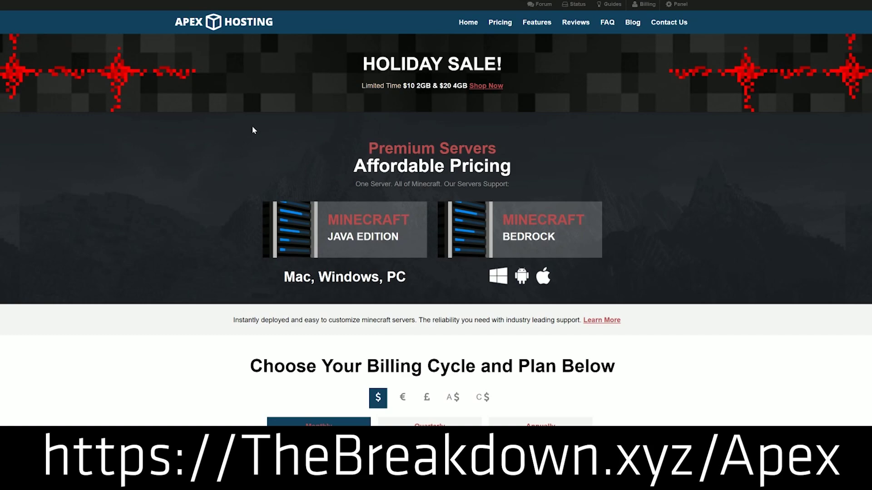
scroll(227, 136, down, 8)
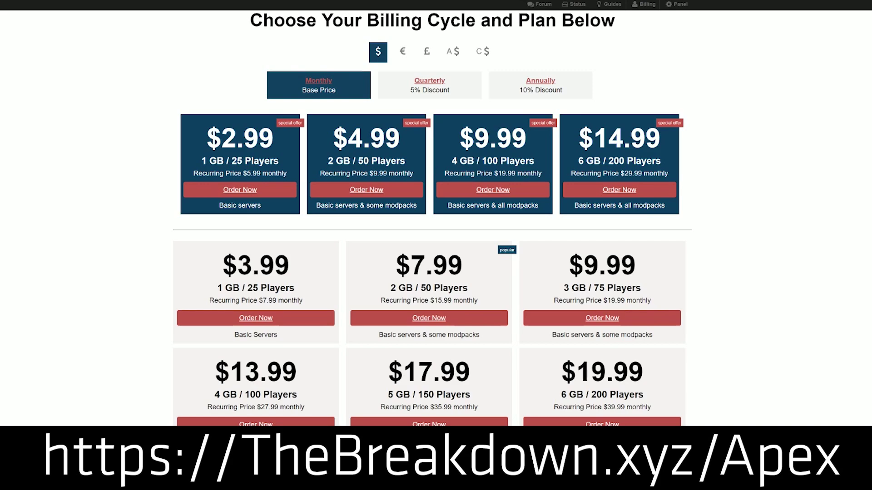
scroll(639, 165, up, 8)
scroll(317, 78, down, 9)
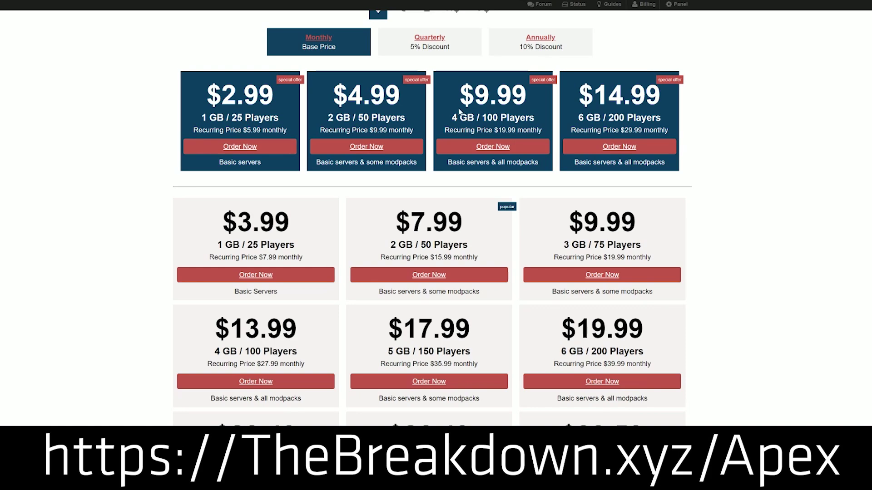
scroll(432, 218, up, 2)
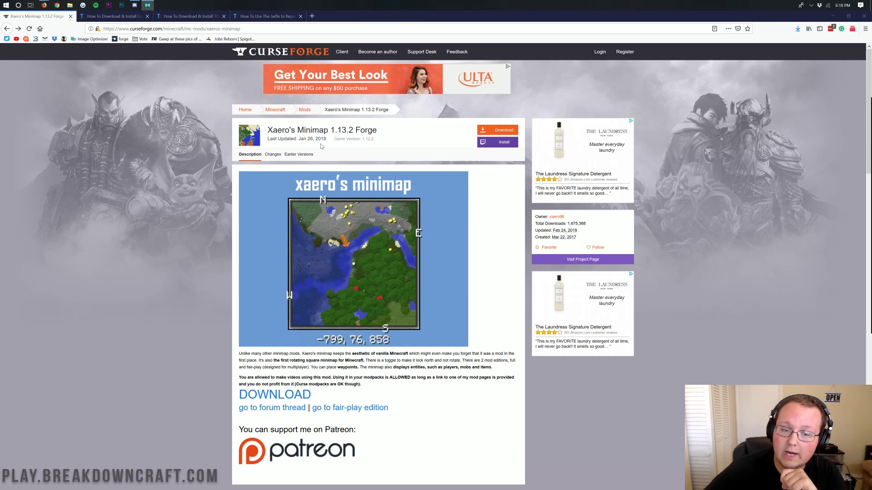
- Download the 1.13.2 release of Xaero's Minimap from its earlier versions list and save Xaeros_Minimap_1.16.1_Forge_1.13.jar
scroll(333, 232, down, 3)
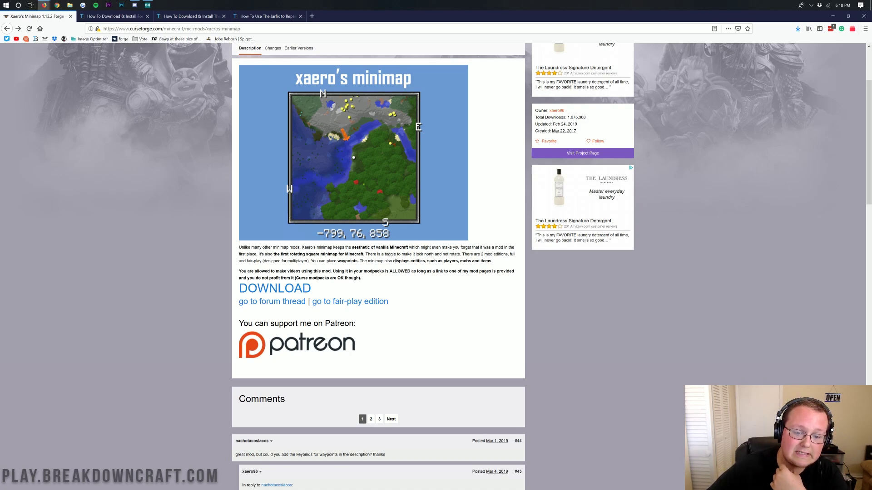
scroll(395, 262, up, 3)
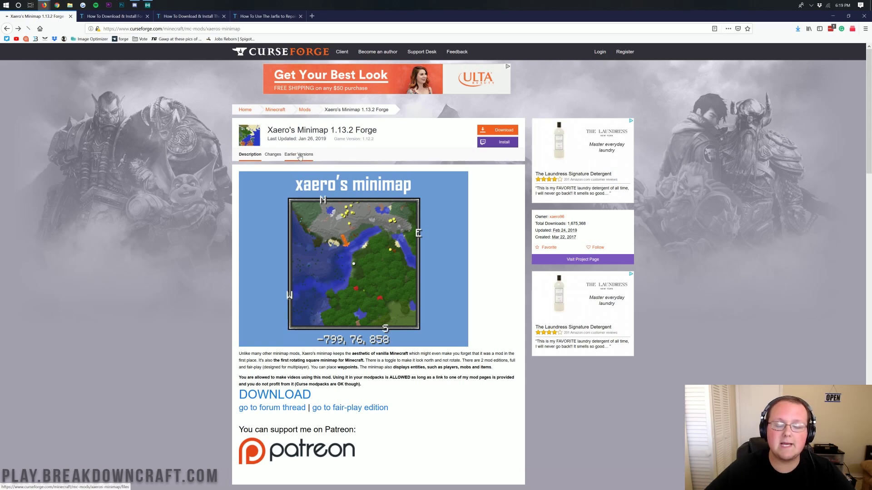
click(299, 155)
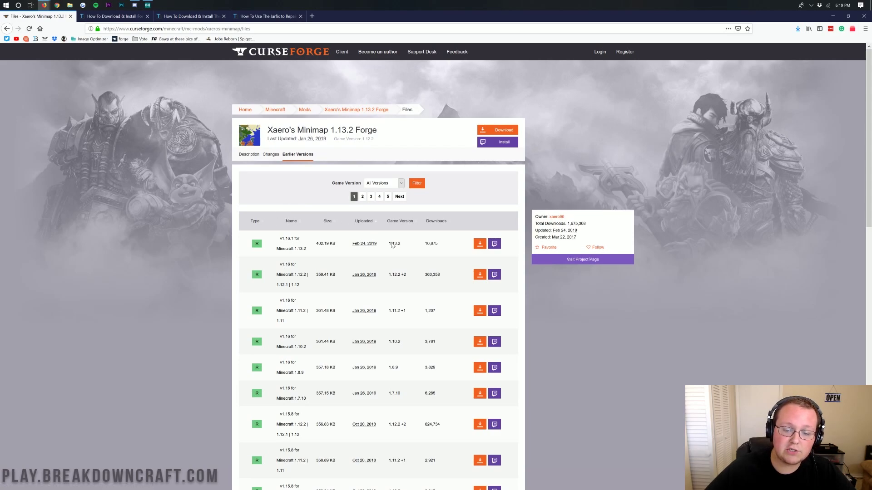
drag(402, 244, 389, 243)
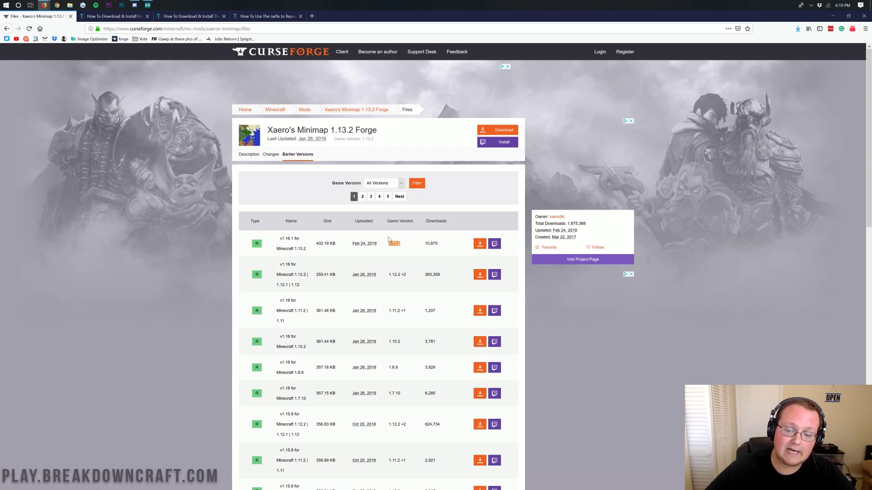
click(407, 247)
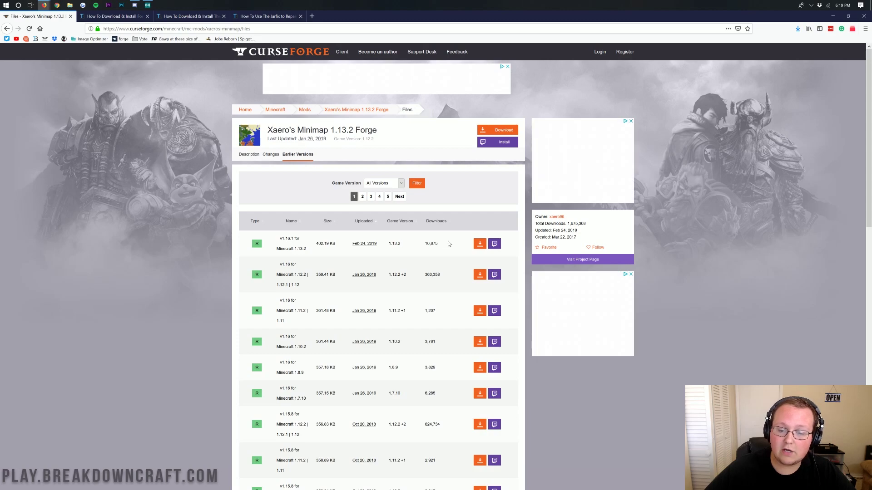
click(478, 245)
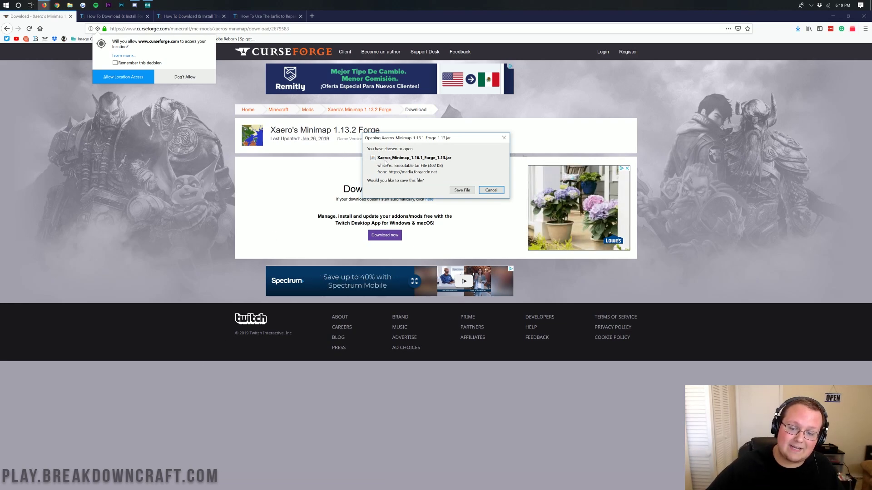
click(461, 191)
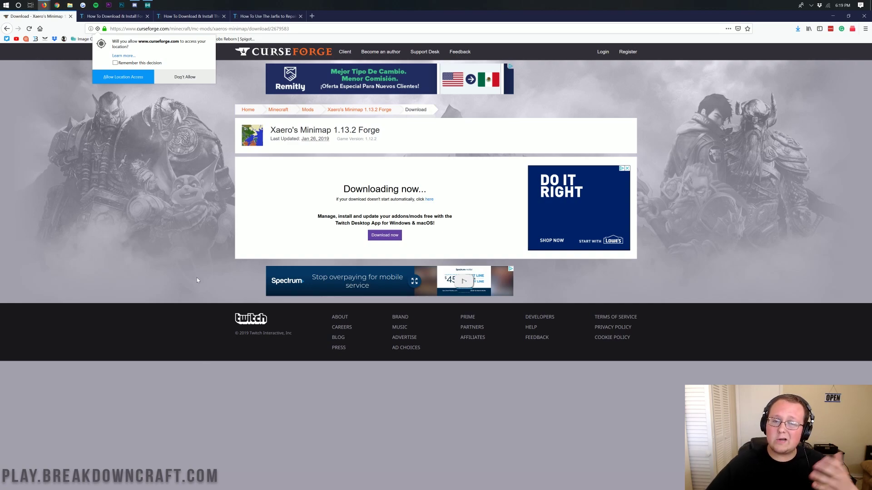
- Open the Forge download page through the "How To Download & Install Forge in Minecraft" article
click(111, 16)
scroll(273, 198, up, 6)
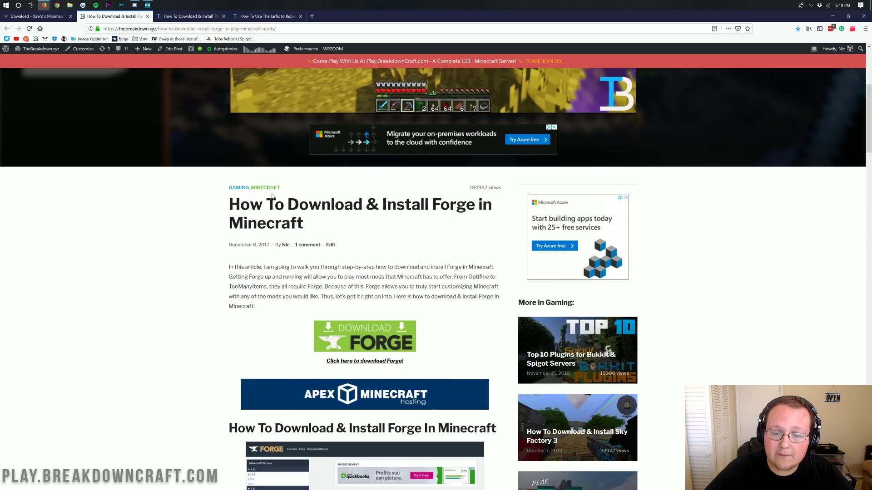
scroll(244, 203, down, 5)
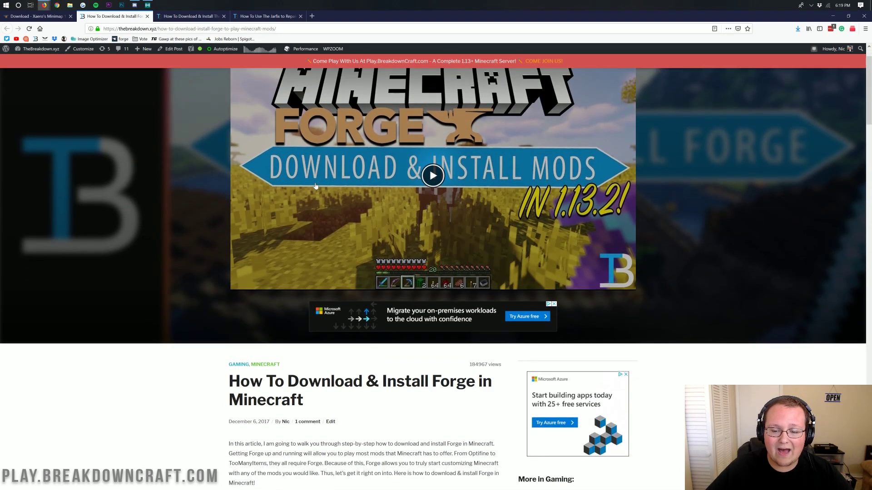
scroll(293, 180, down, 2)
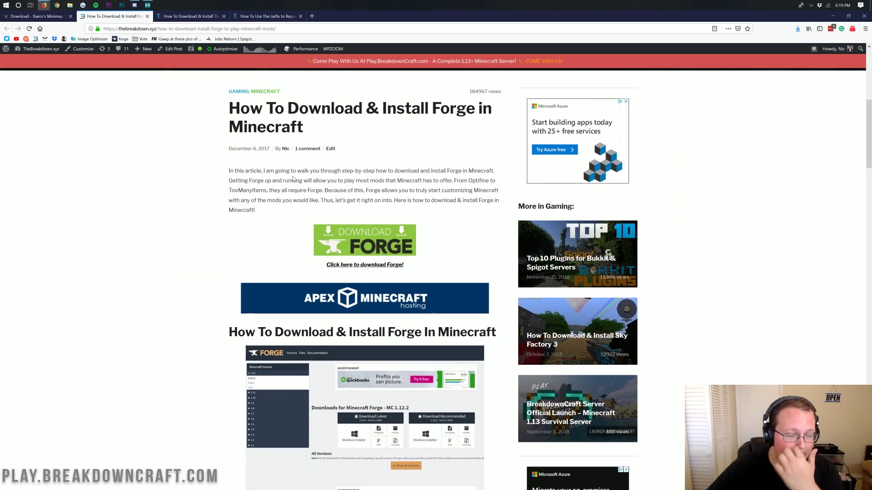
scroll(297, 196, down, 2)
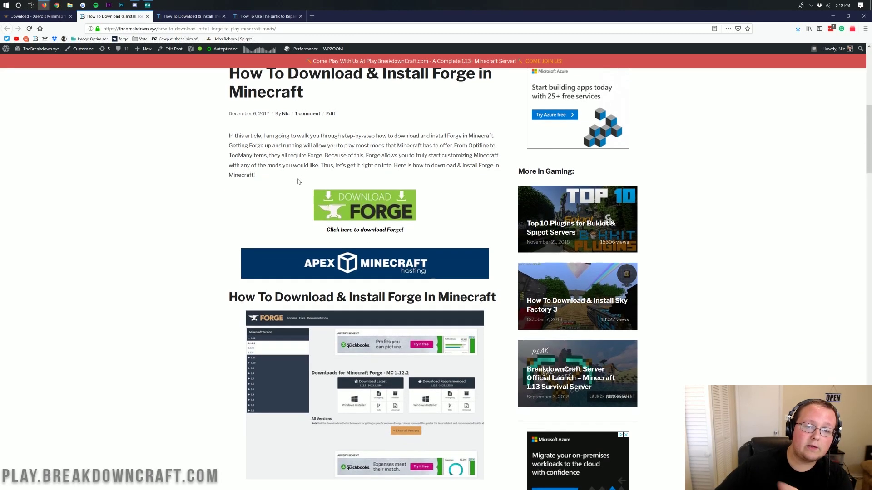
scroll(289, 173, up, 1)
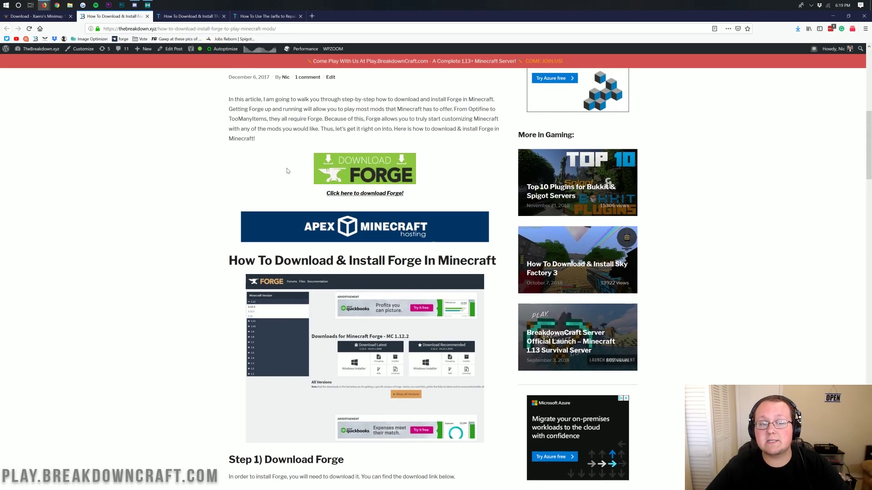
scroll(287, 170, down, 7)
scroll(287, 171, up, 6)
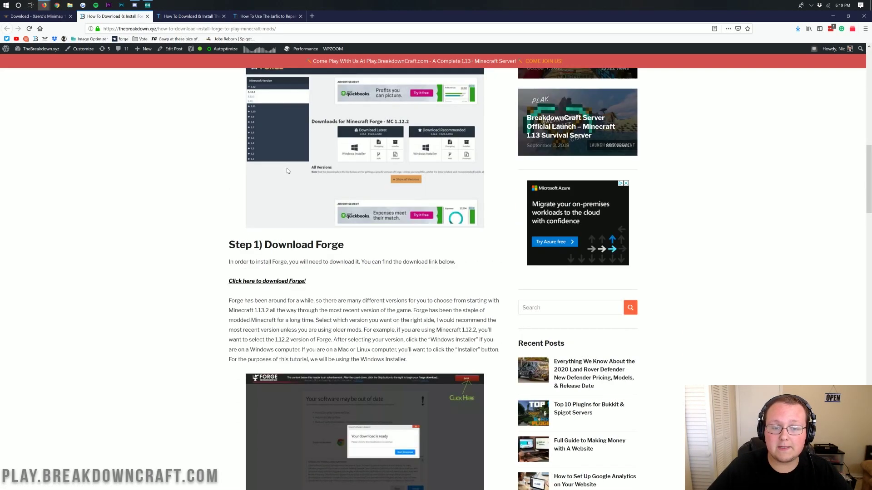
scroll(287, 170, up, 3)
scroll(318, 191, down, 2)
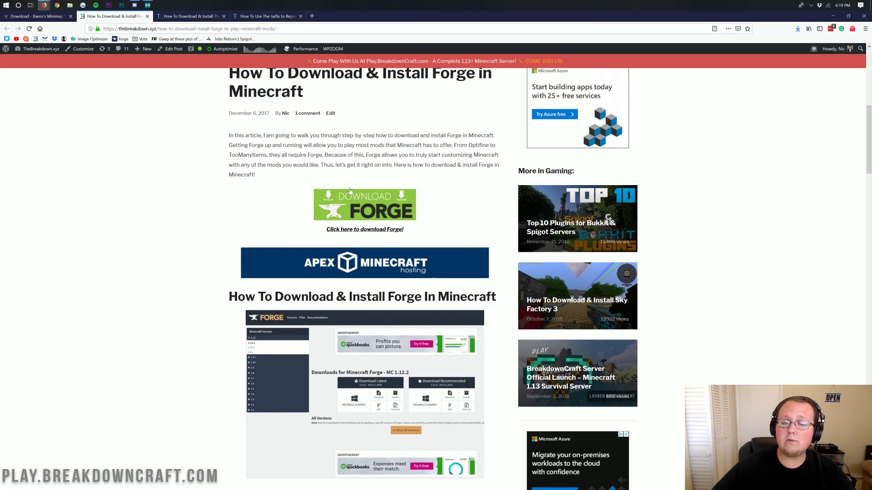
click(352, 207)
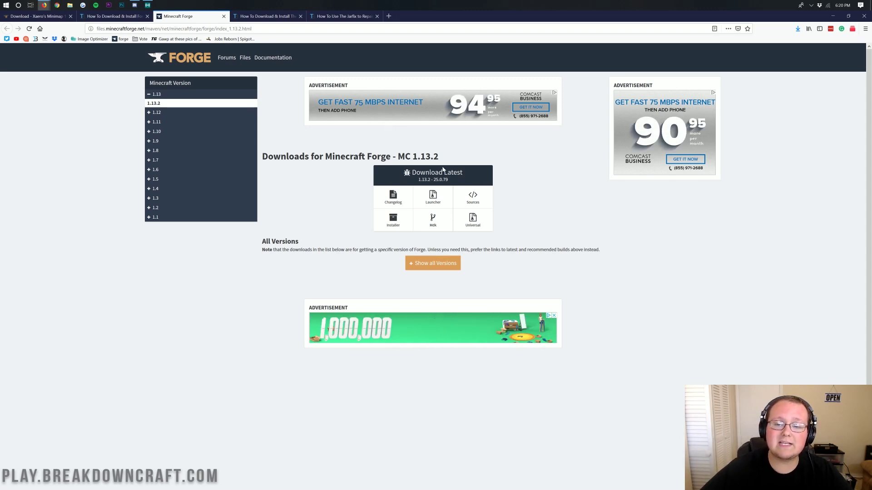
- Request the installer of the latest Forge build for Minecraft 1.13.2
drag(454, 157, 399, 157)
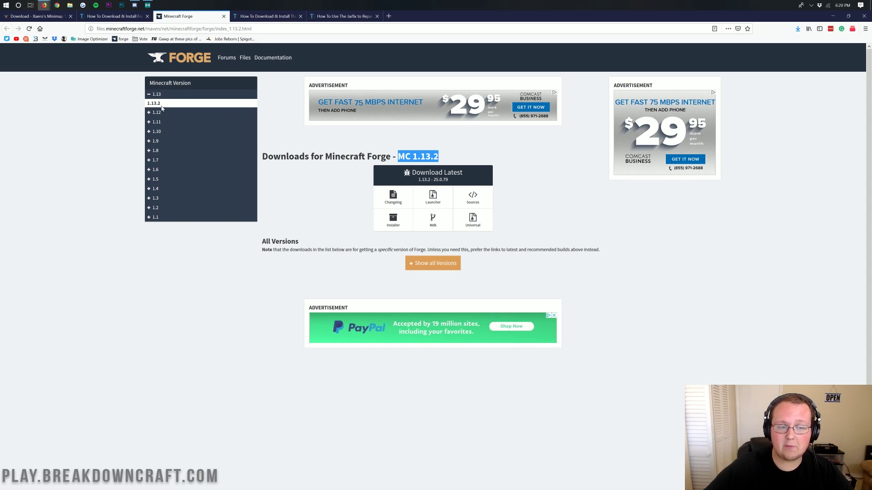
click(156, 95)
click(156, 95)
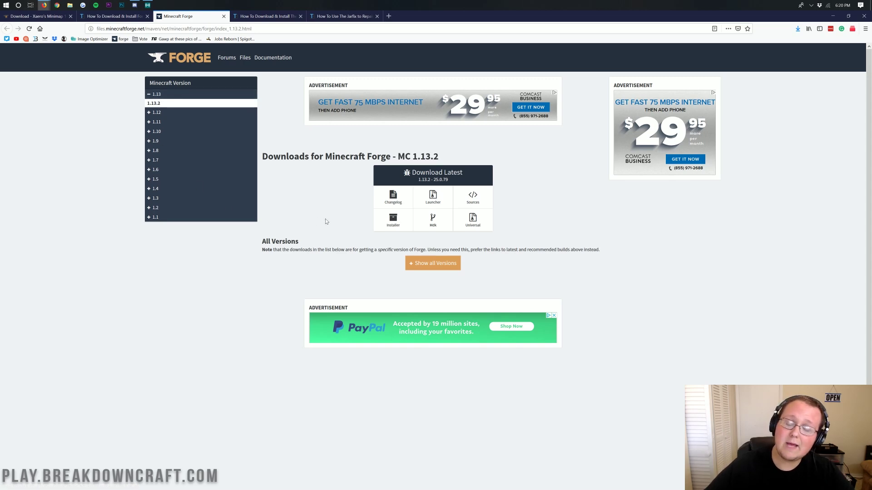
double_click(392, 225)
click(339, 188)
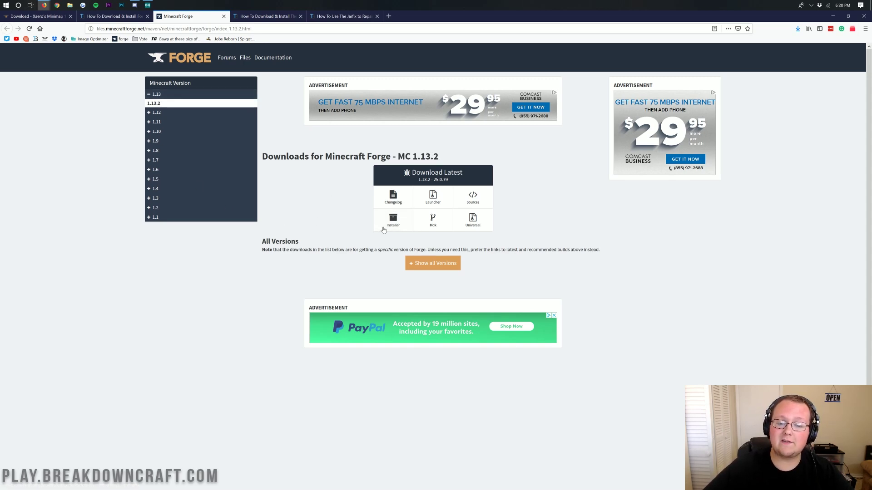
click(409, 217)
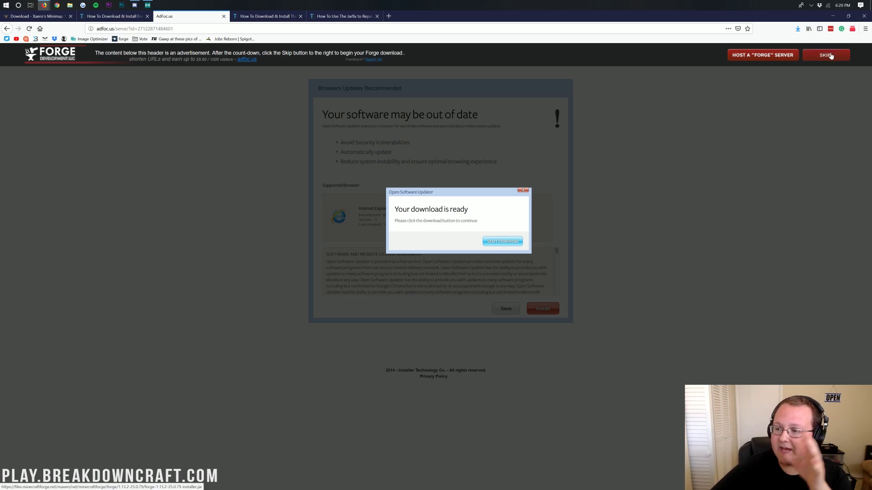
- Skip the advertisement page and save forge-1.13.2-25.0.79-installer.jar
click(828, 55)
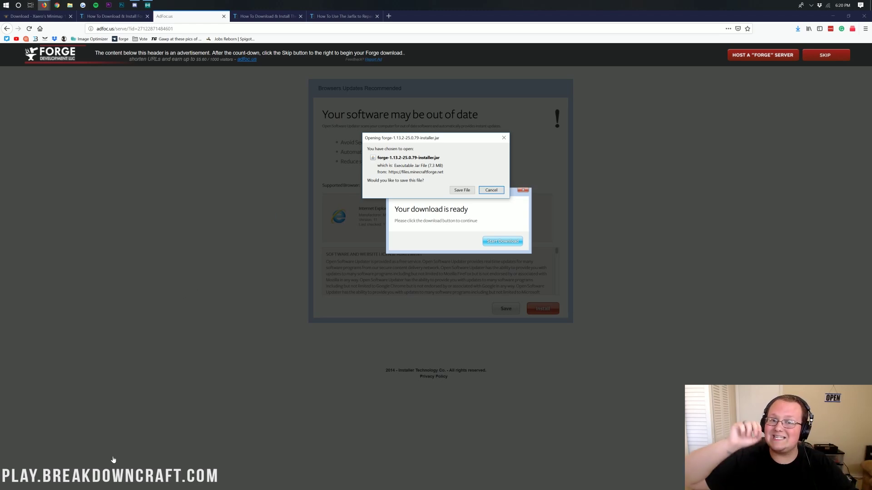
click(462, 191)
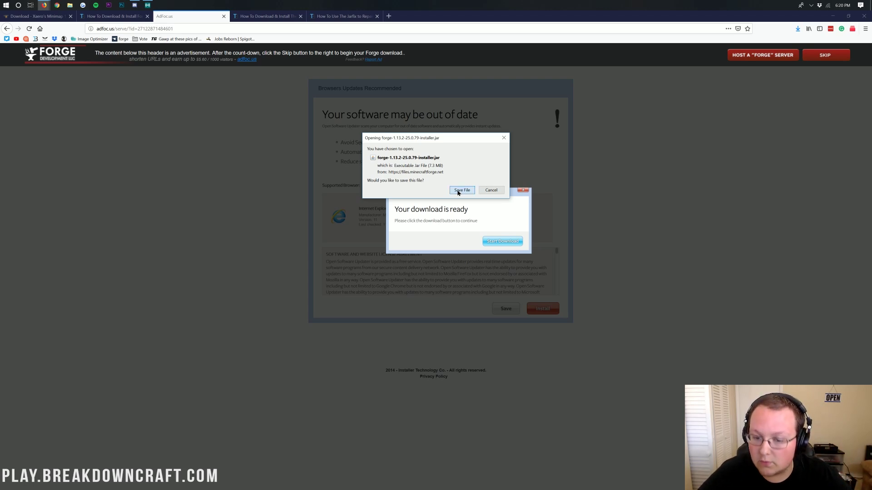
click(455, 191)
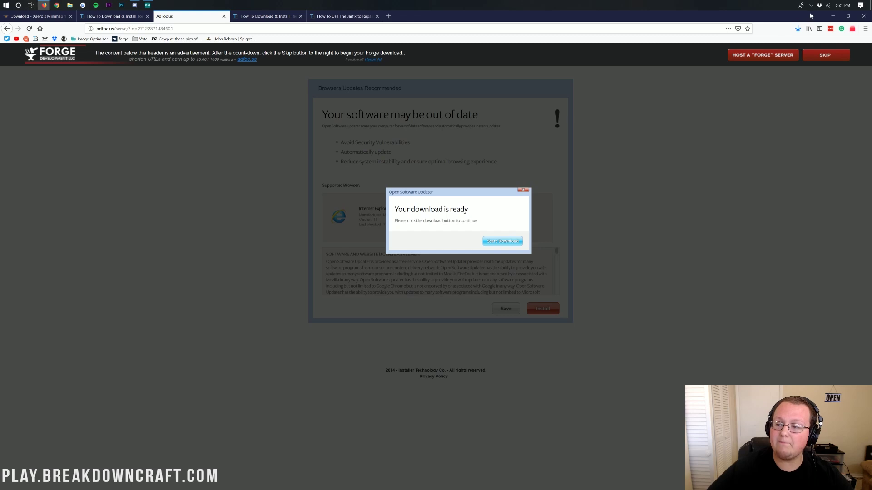
- Minimize the browser and move the downloaded minimap and Forge jar files together to the upper middle of the desktop
click(832, 17)
drag(78, 69, 3, 14)
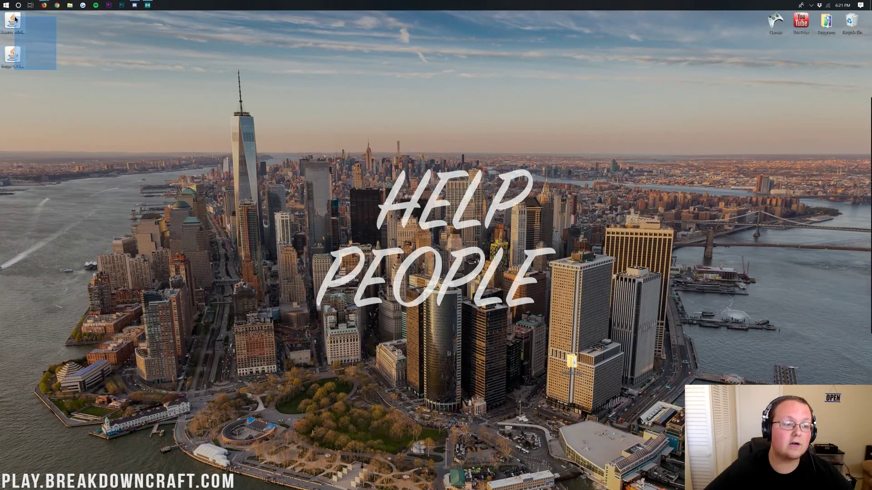
drag(13, 55, 461, 95)
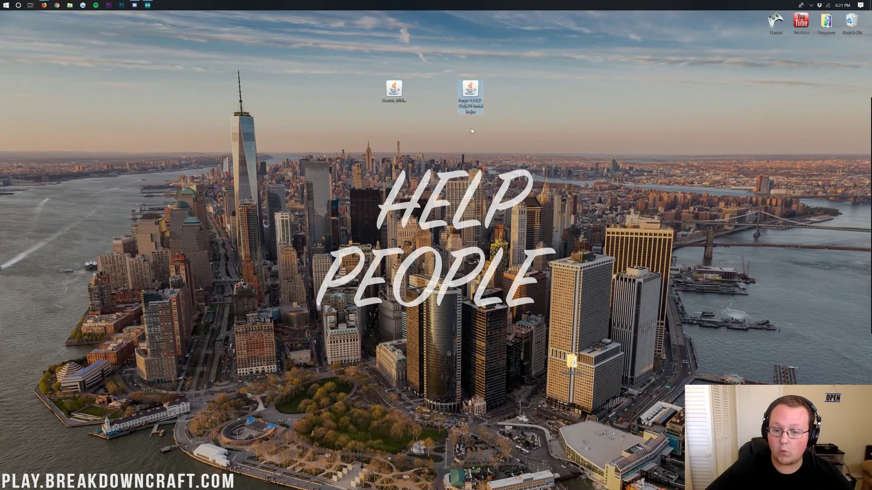
- Search Windows for the Downloads folder, inspect its contents and close it
click(5, 5)
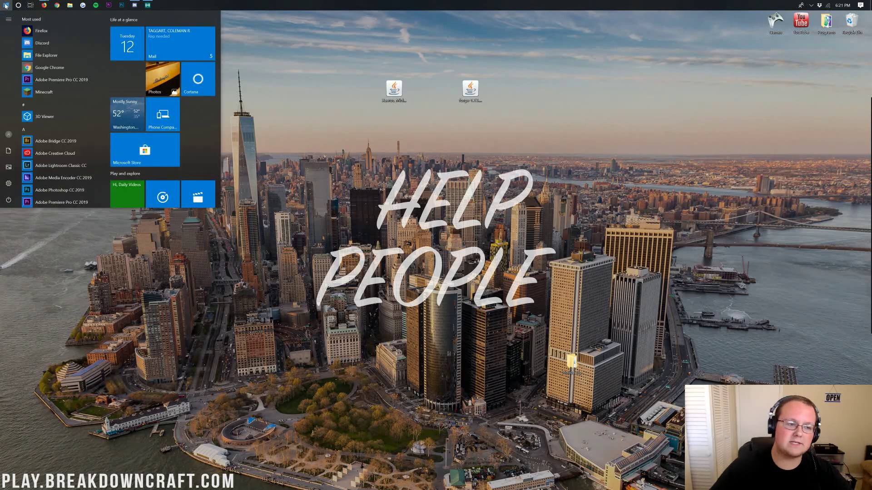
text(downloads)
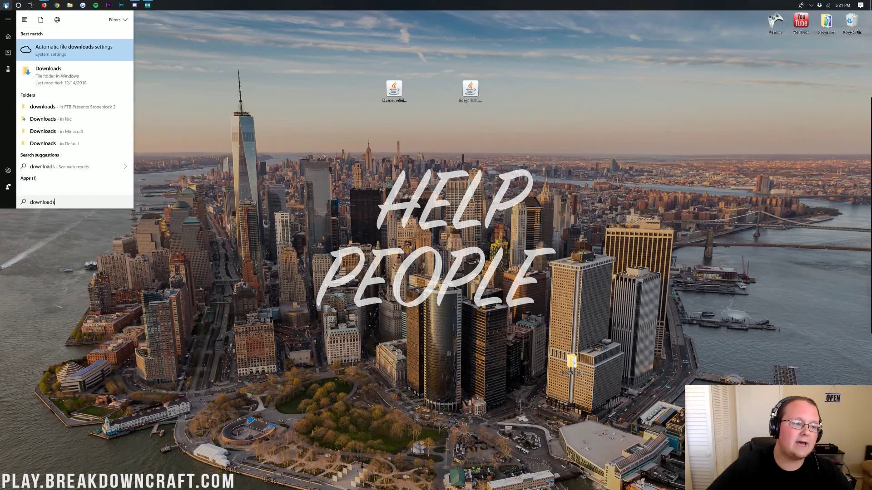
click(74, 82)
drag(498, 87, 393, 88)
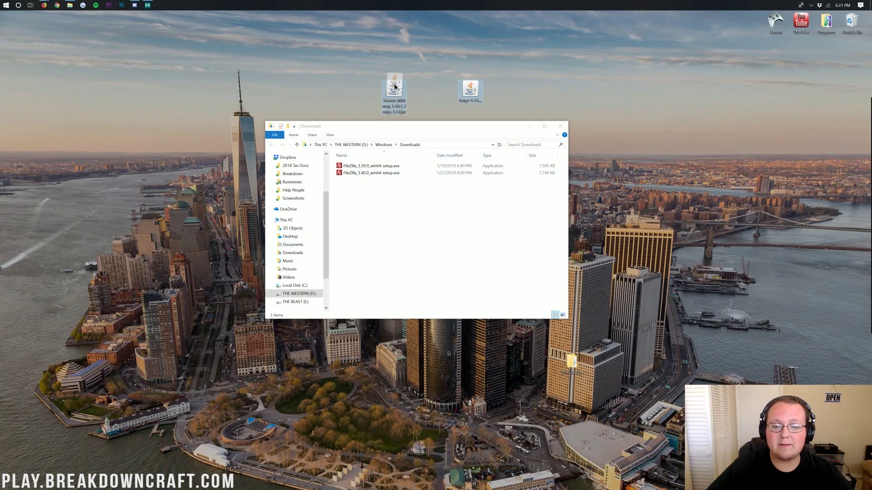
click(558, 127)
click(470, 99)
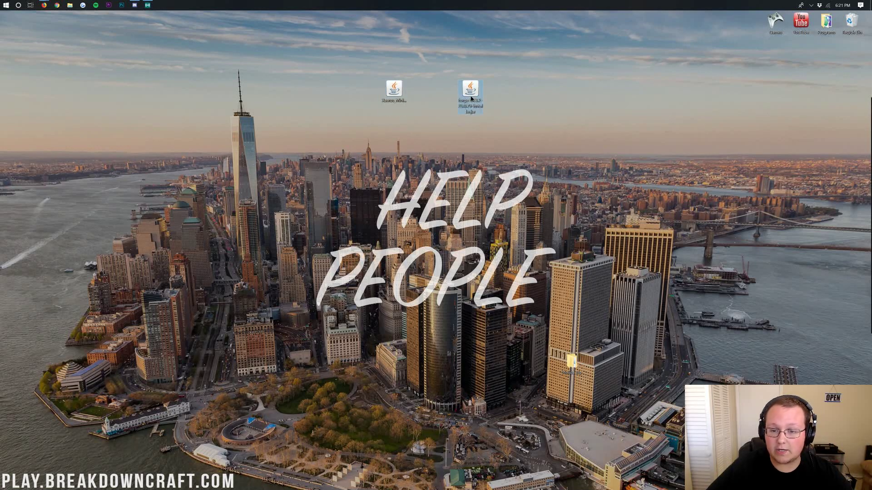
right_click(471, 91)
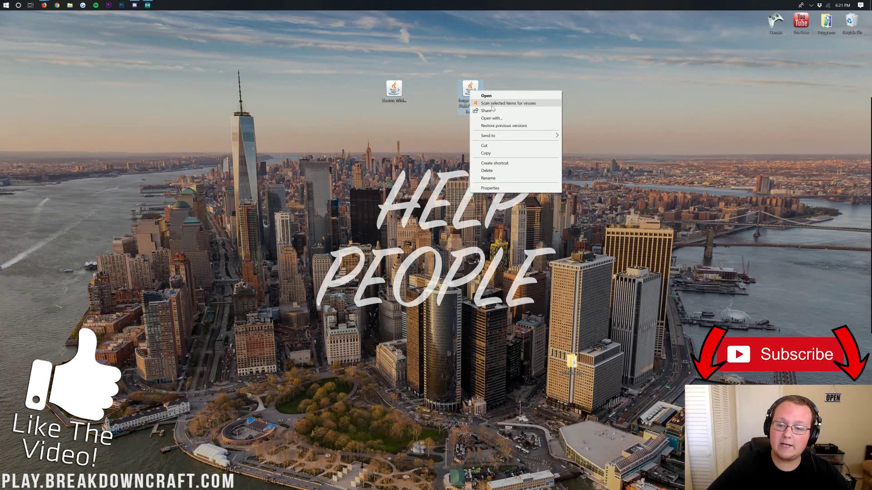
click(498, 119)
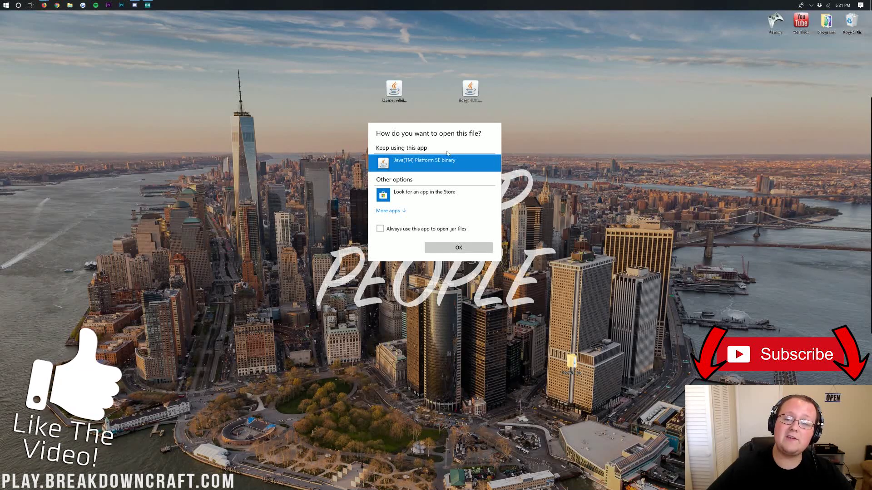
click(292, 100)
- Switch to Firefox and look through the guide on downloading and installing the Java SE Development Kit
mouse_move(45, 4)
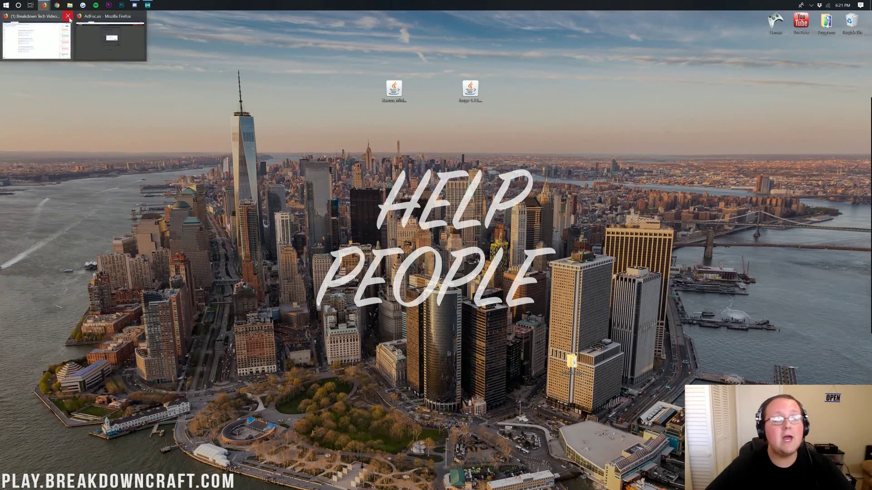
click(110, 33)
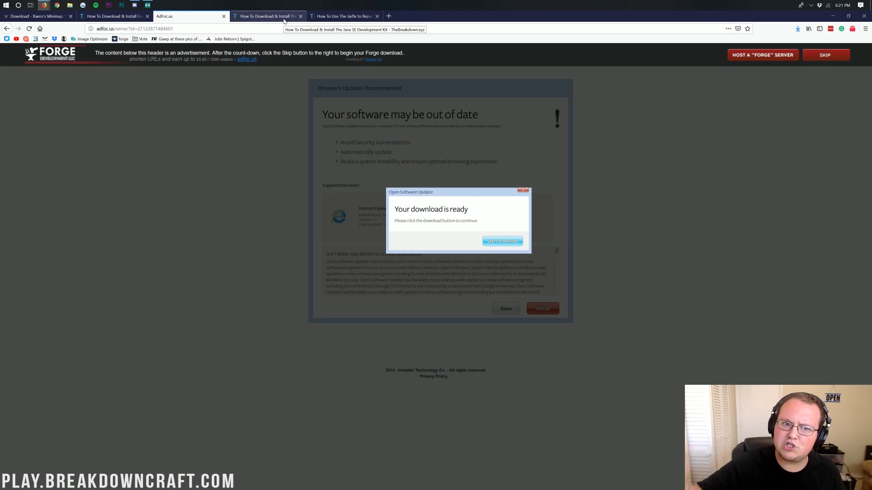
click(268, 17)
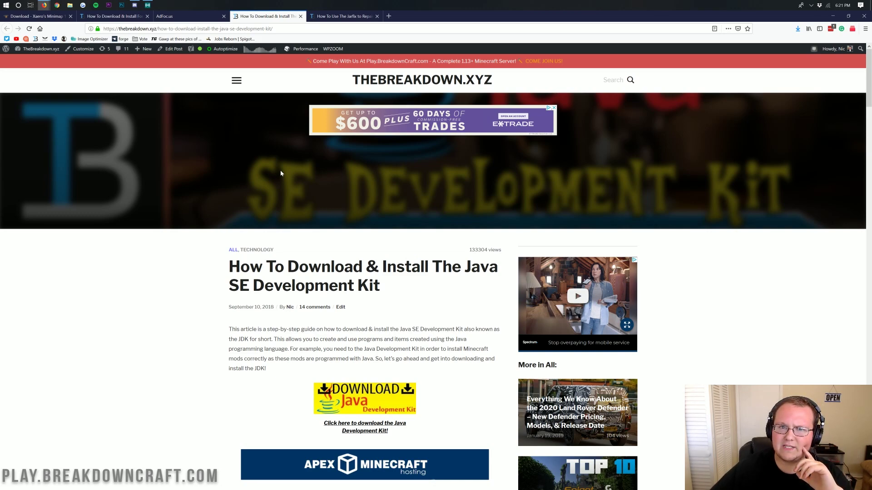
scroll(311, 219, down, 3)
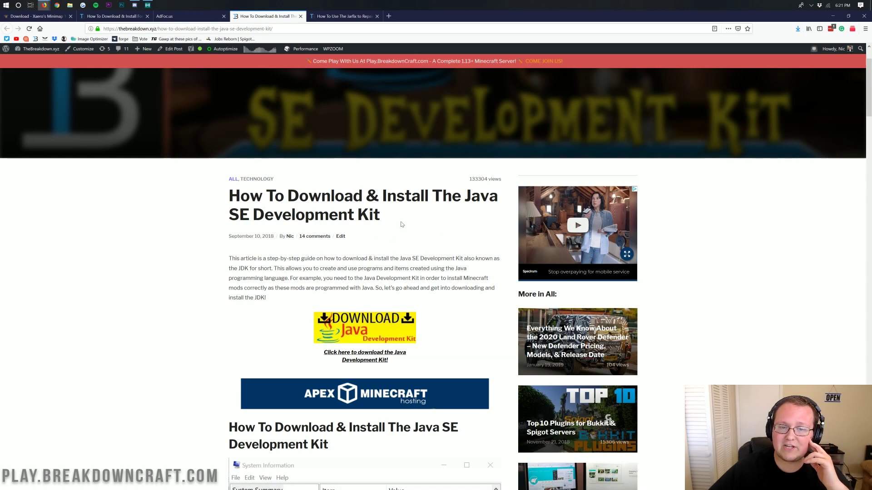
scroll(352, 183, down, 9)
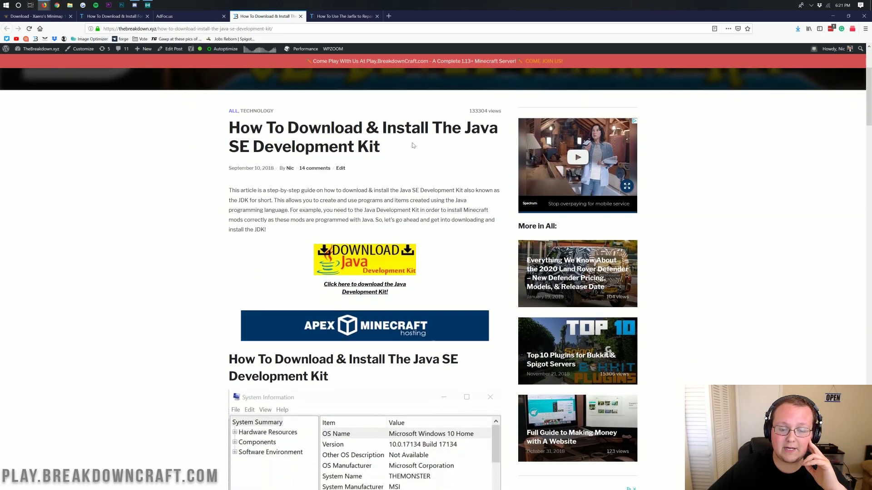
scroll(377, 209, down, 20)
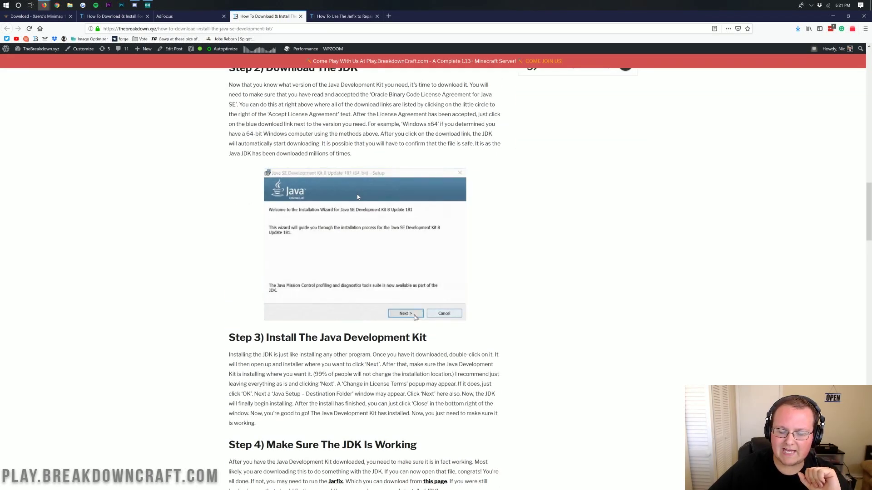
scroll(357, 196, up, 20)
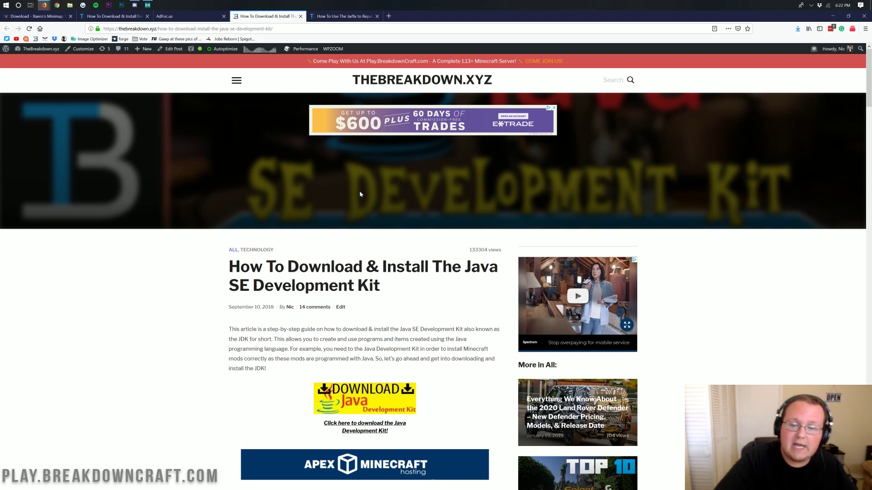
- Look through the guide on using Jarfix to repair .jar files, and minimize the browser
click(354, 18)
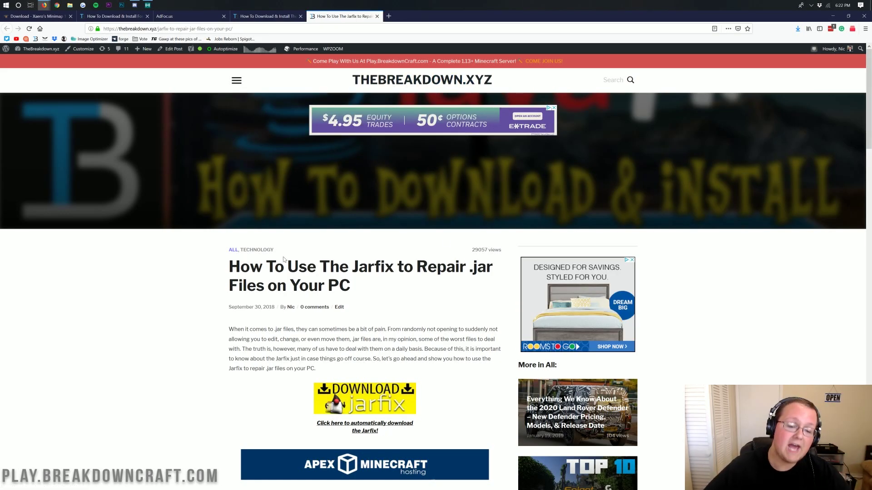
scroll(351, 143, down, 4)
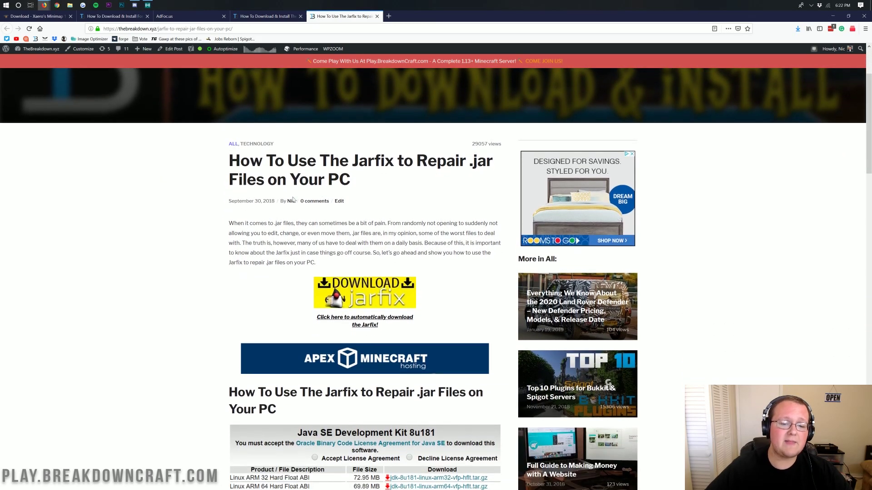
scroll(351, 144, down, 11)
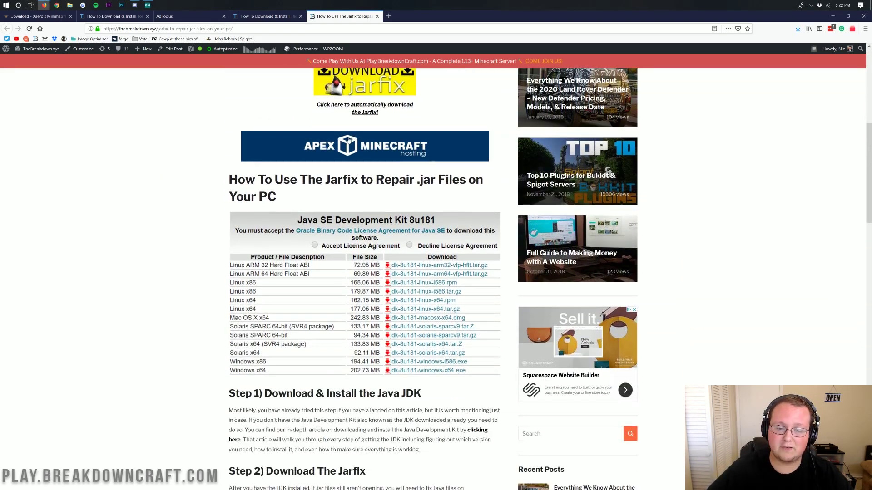
scroll(350, 140, down, 5)
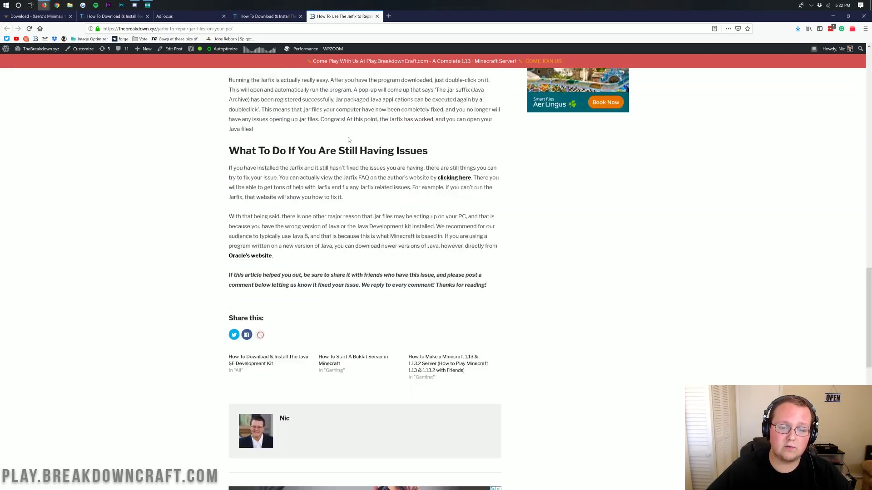
scroll(350, 140, up, 10)
scroll(350, 140, up, 4)
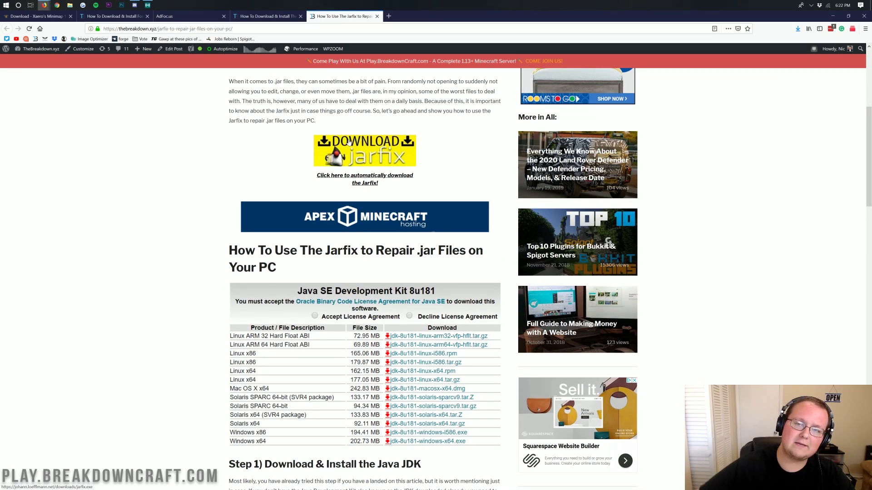
scroll(349, 142, up, 2)
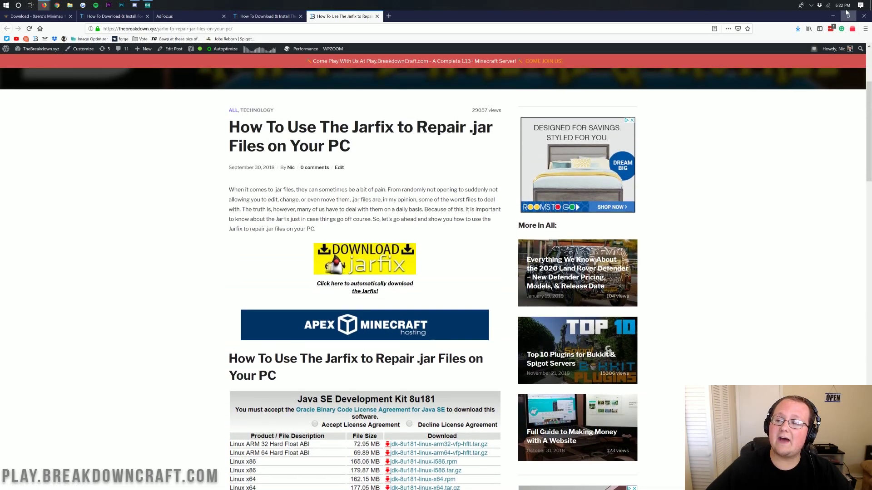
click(835, 16)
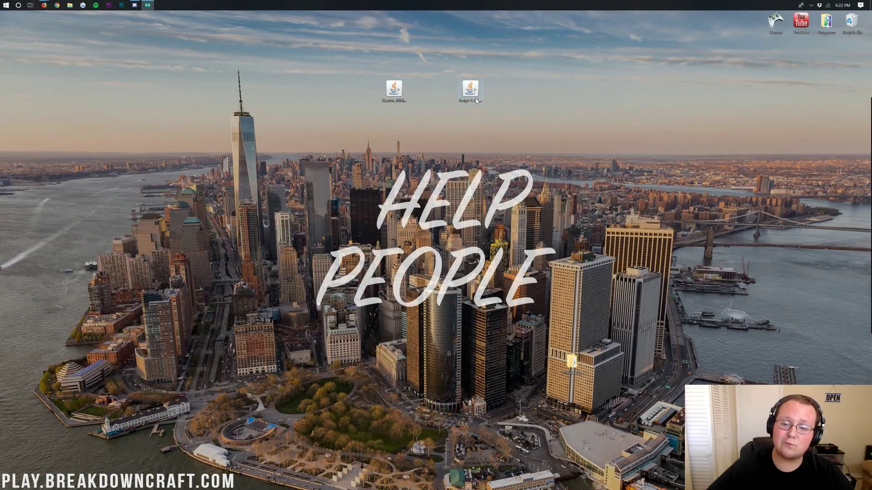
- Run the Forge jar on the desktop with Java(TM) Platform SE binary and install the Forge client
right_click(474, 98)
click(500, 124)
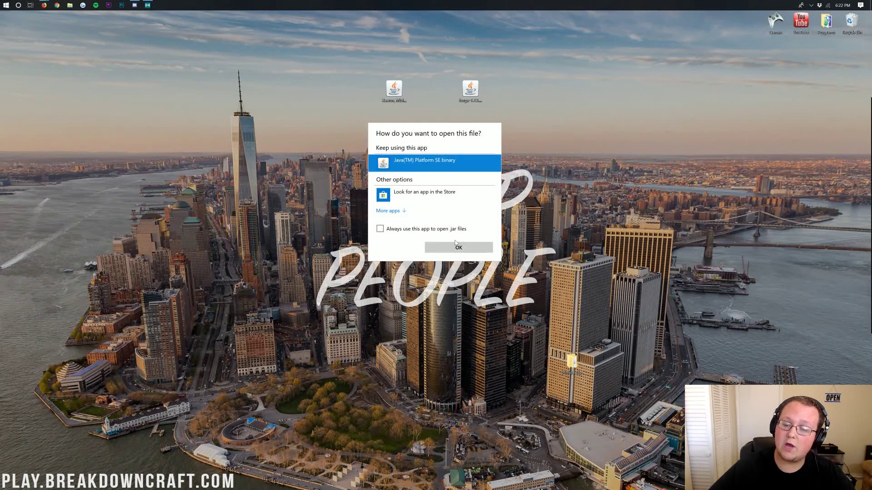
click(459, 246)
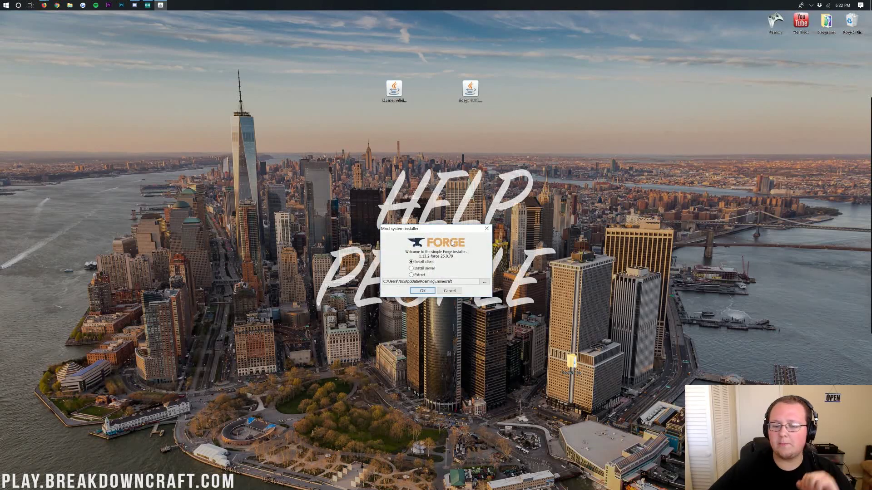
click(419, 262)
click(422, 291)
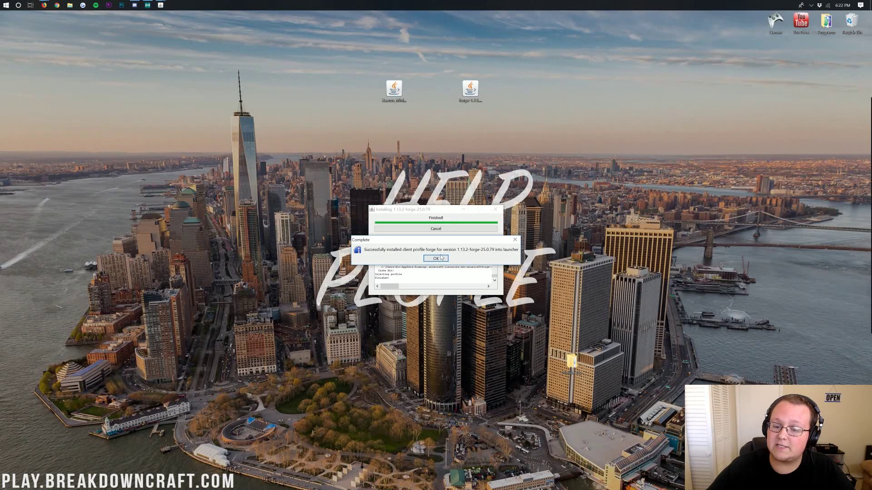
click(436, 259)
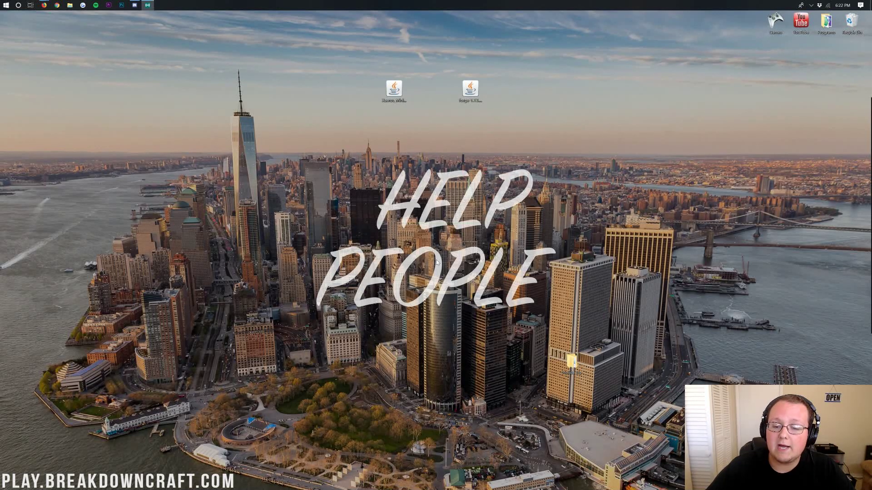
click(392, 103)
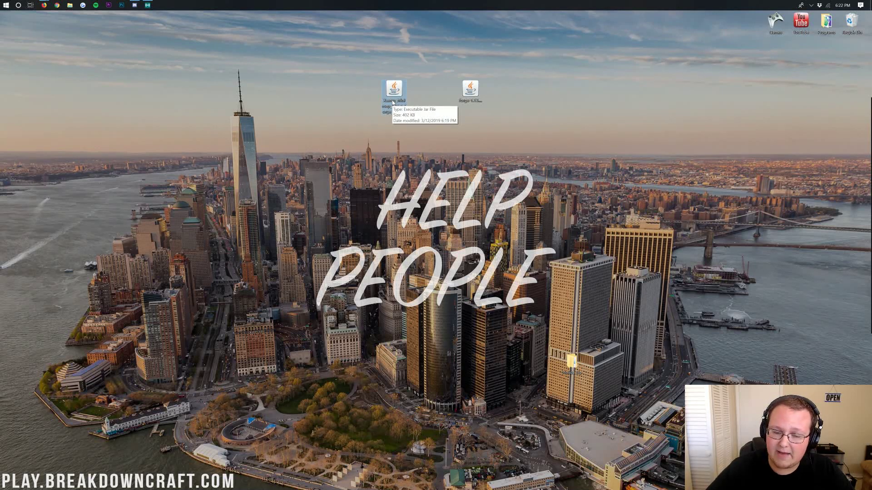
double_click(392, 98)
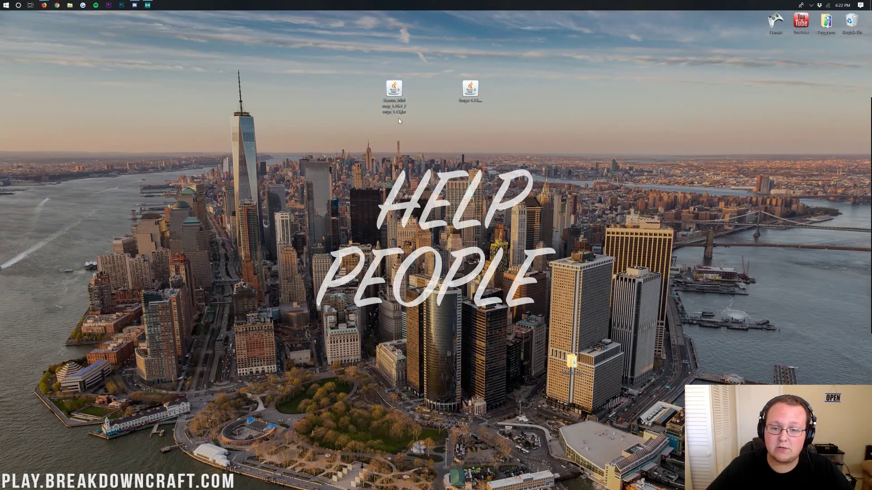
- Launch the Windows Run dialog and open the %appdata% folder from it
click(5, 5)
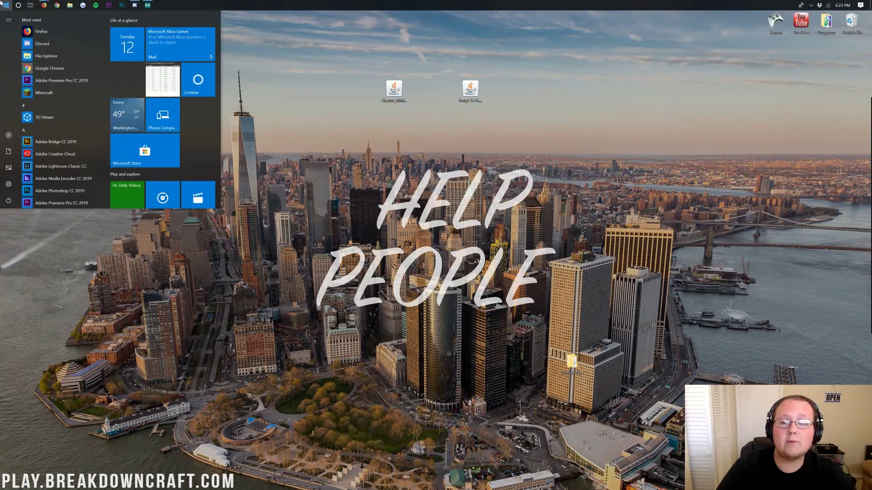
text(run)
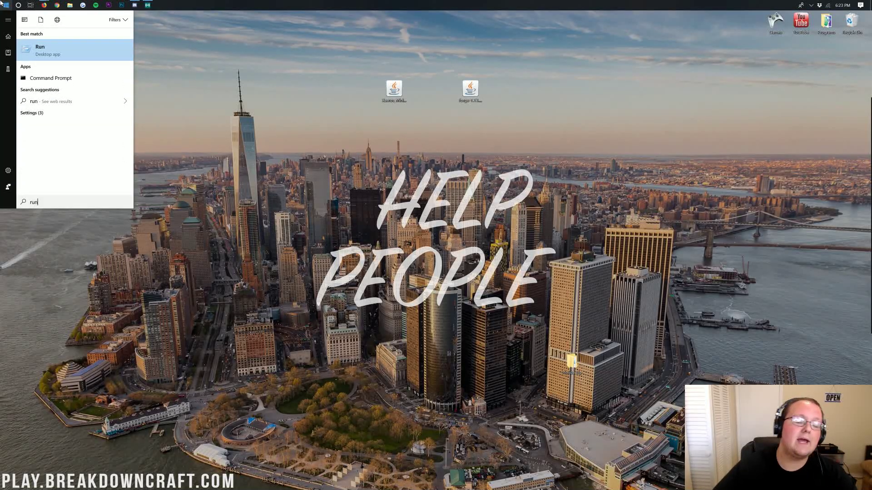
click(44, 54)
drag(49, 23, 65, 41)
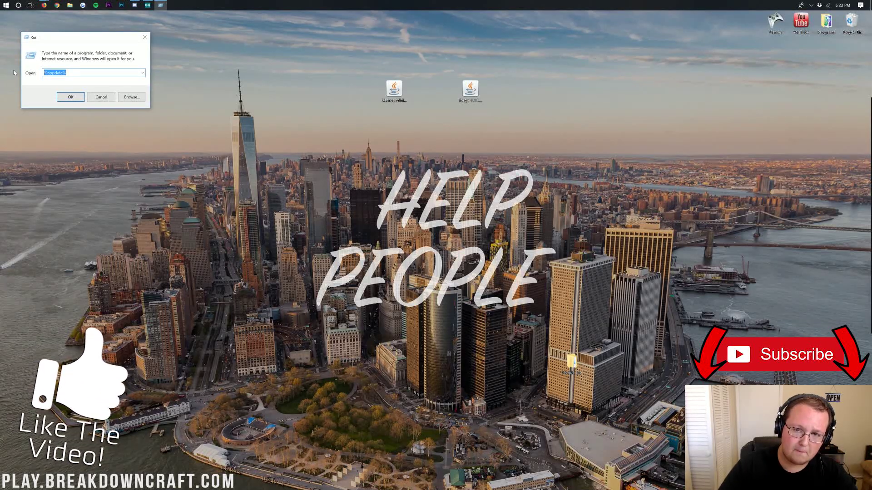
text(%appd)
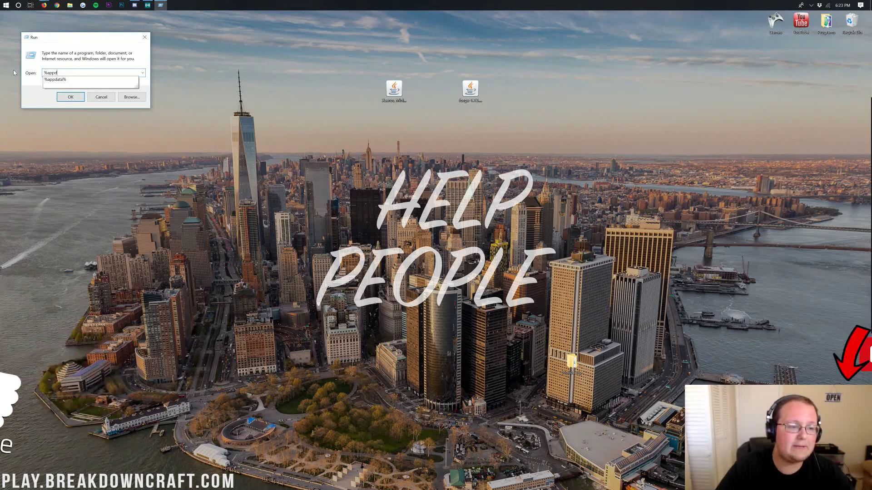
text(ata%)
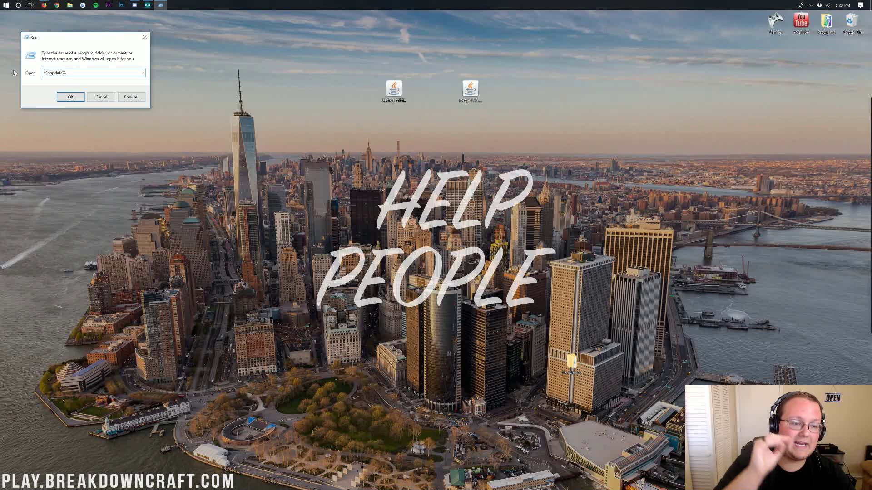
key(Return)
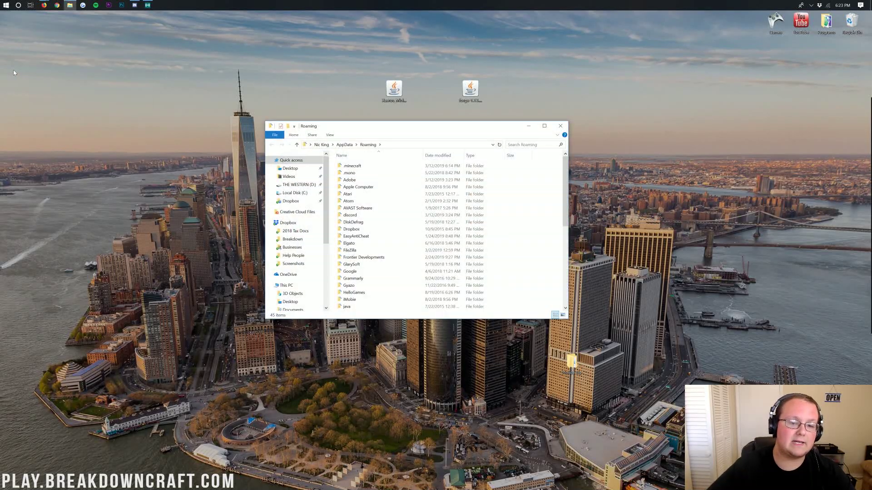
- Open the .minecraft folder and delete its existing mods folder
double_click(359, 167)
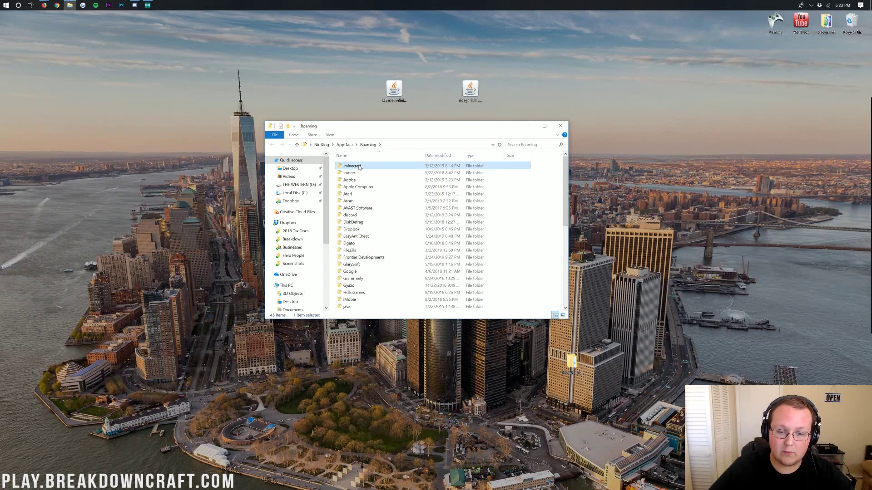
click(349, 238)
key(Delete)
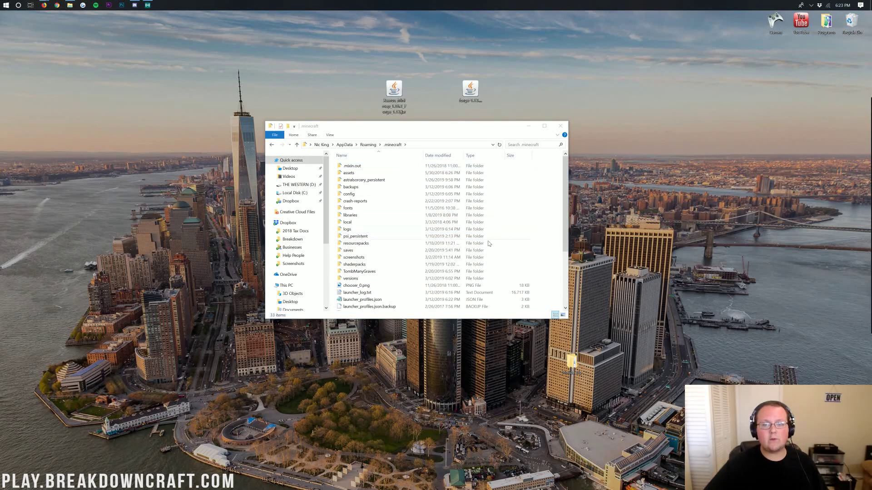
- Create a new folder named mods inside .minecraft and open it
right_click(539, 206)
mouse_move(586, 283)
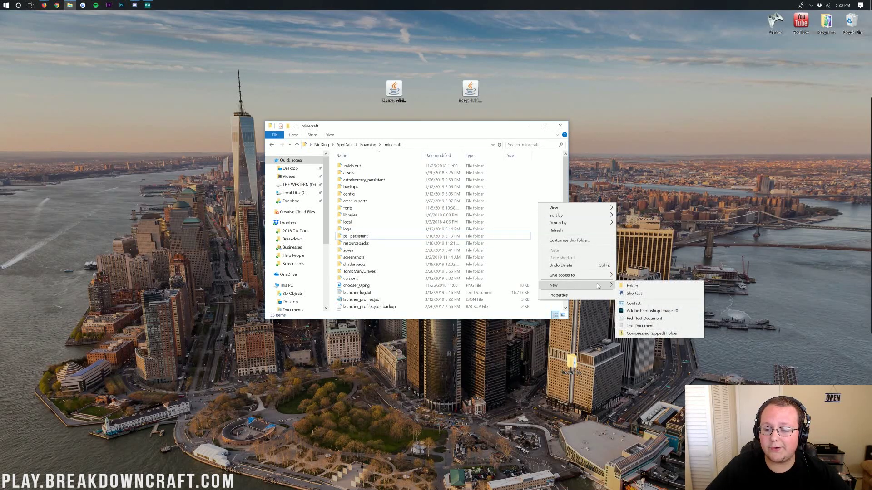
click(636, 286)
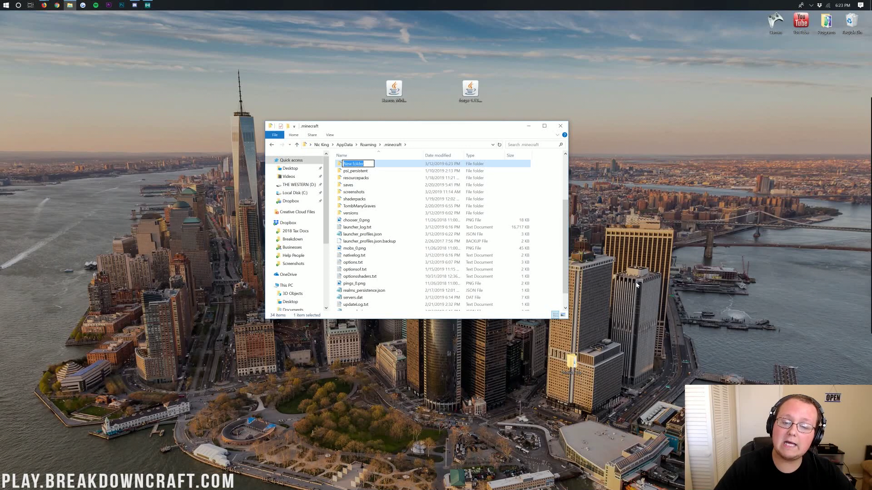
text(mods)
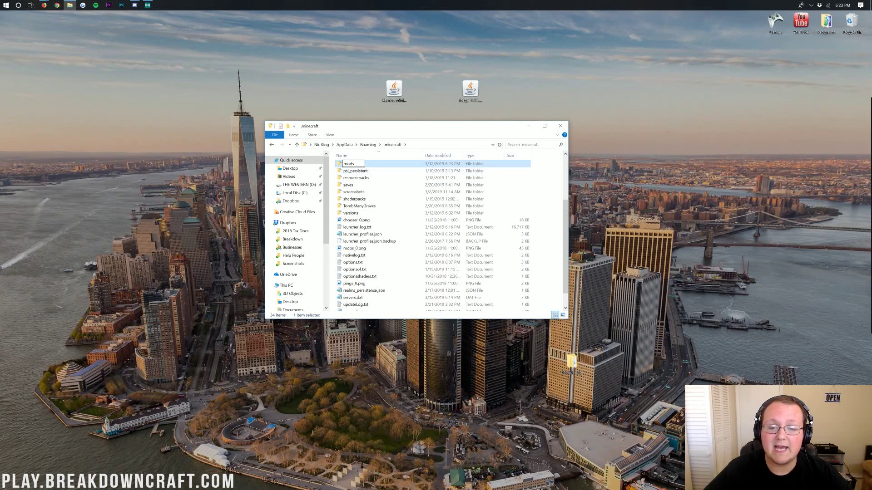
key(Return)
double_click(374, 163)
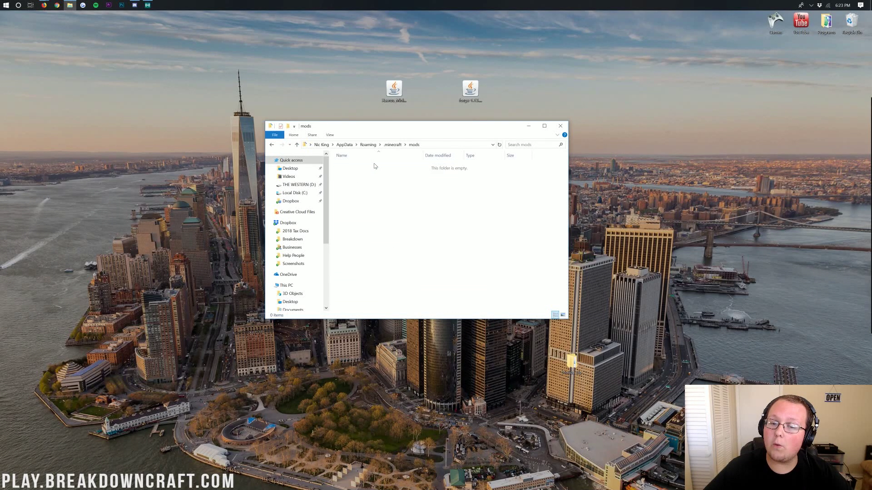
- Copy the Xaeros_Minimap_1.16.1_Forge_1.13.jar file from the desktop into the mods folder and close the folder window
click(388, 99)
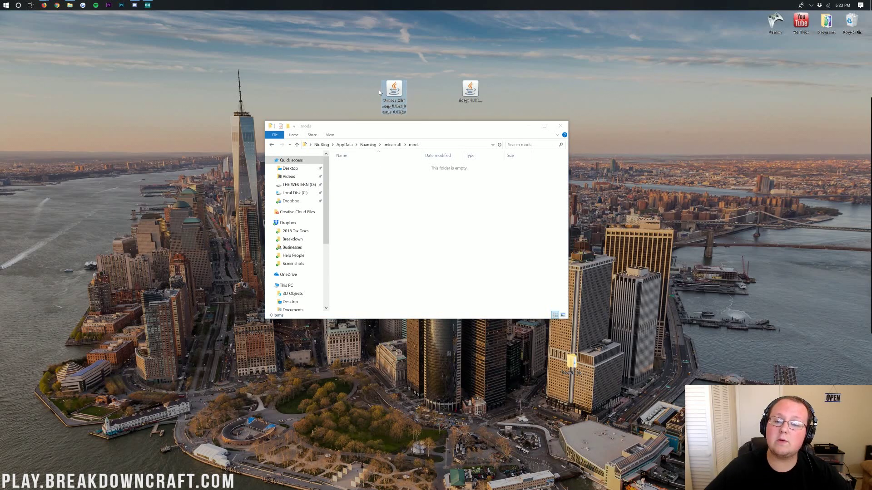
drag(393, 93, 371, 193)
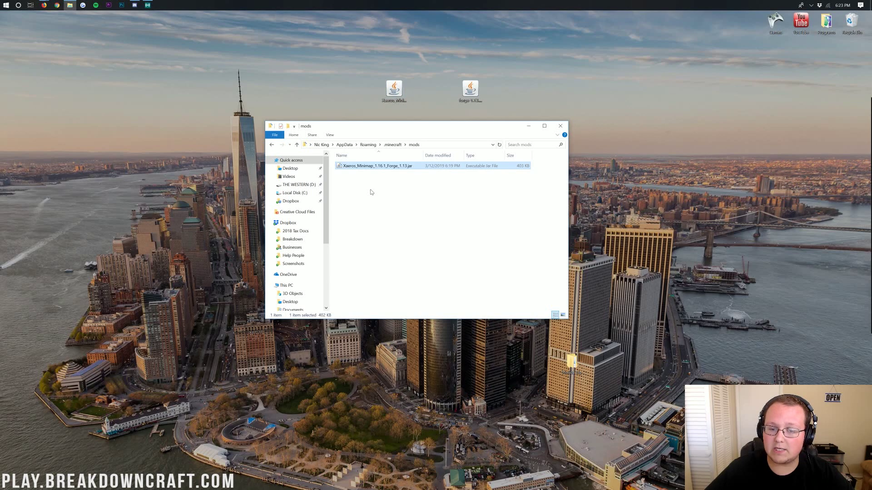
click(560, 126)
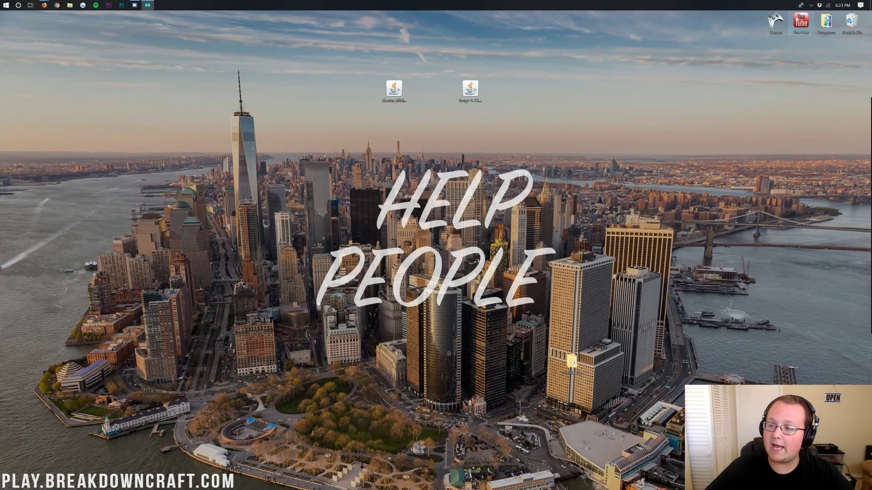
- Launch Minecraft from the desktop's Games folder and look through the launcher's list of playable profiles
double_click(777, 22)
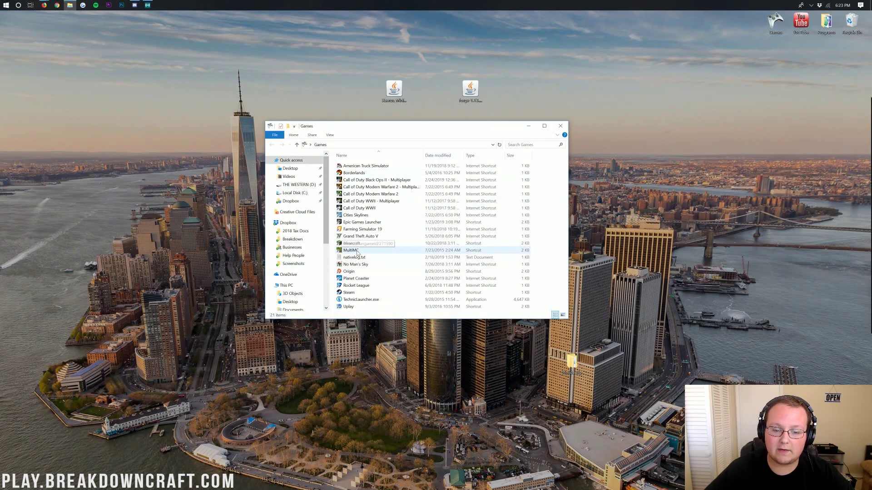
double_click(360, 244)
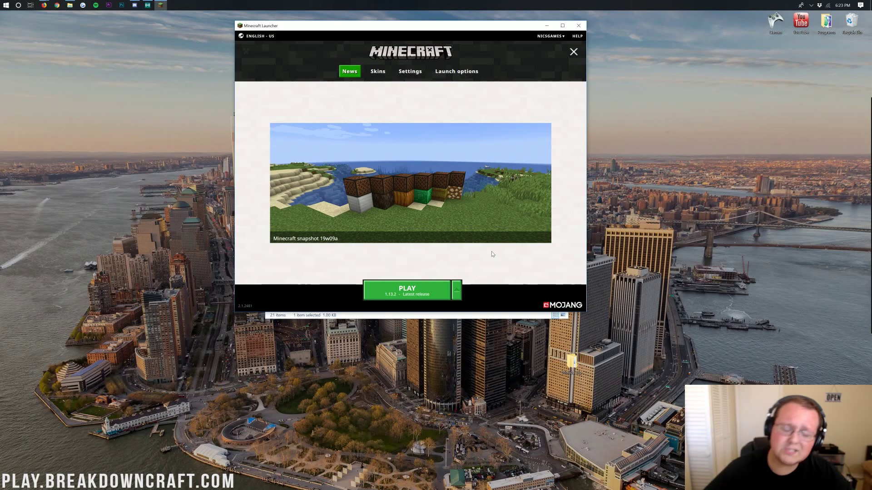
click(456, 290)
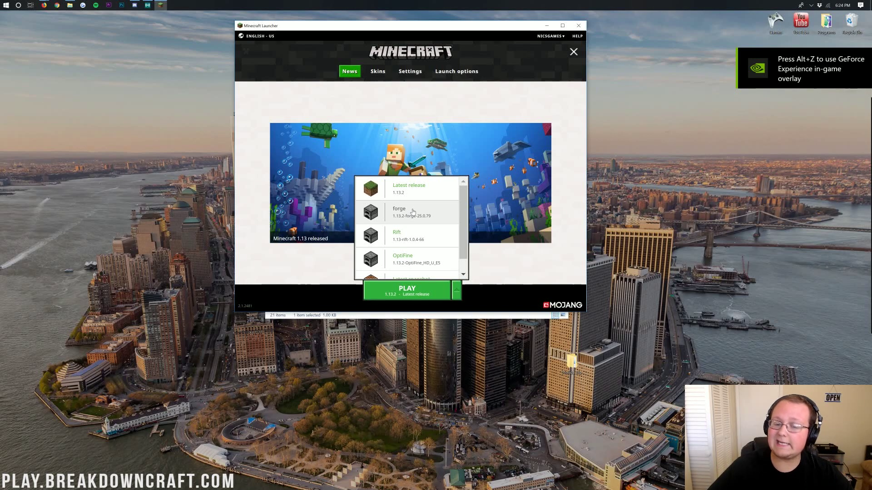
click(519, 249)
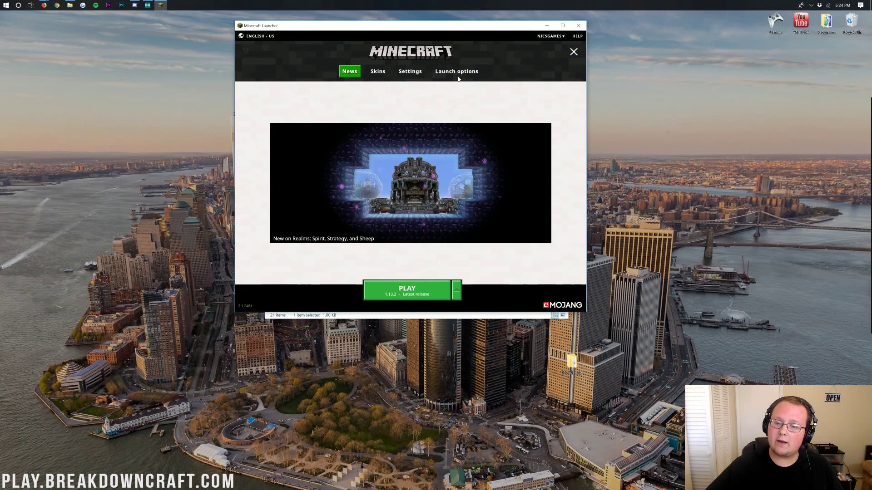
- Add a new launch configuration named Play.BreakdownCraft.com that uses version release 1.13.2-forge-25.0.79
click(457, 74)
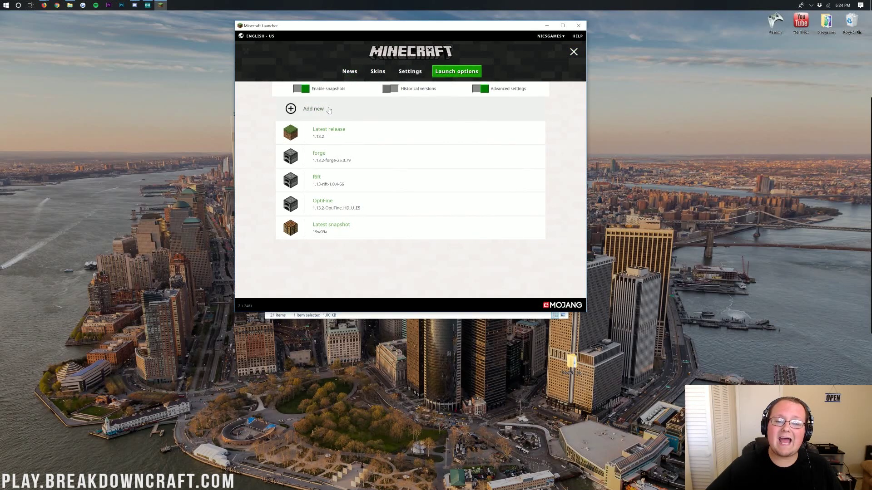
click(341, 115)
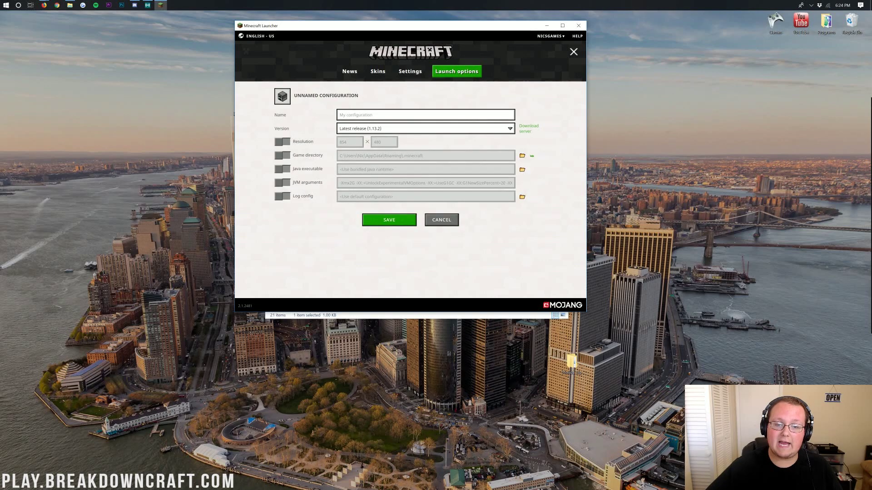
text(Pla)
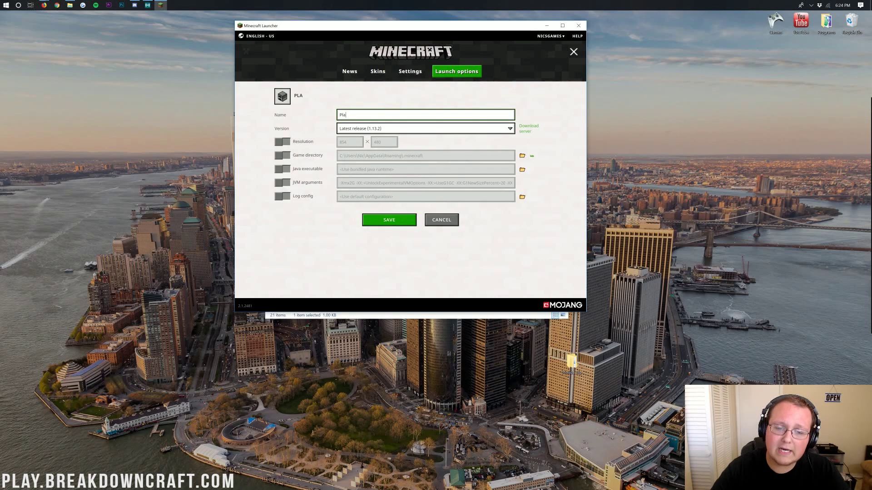
text(y.BreakdownCraft.com)
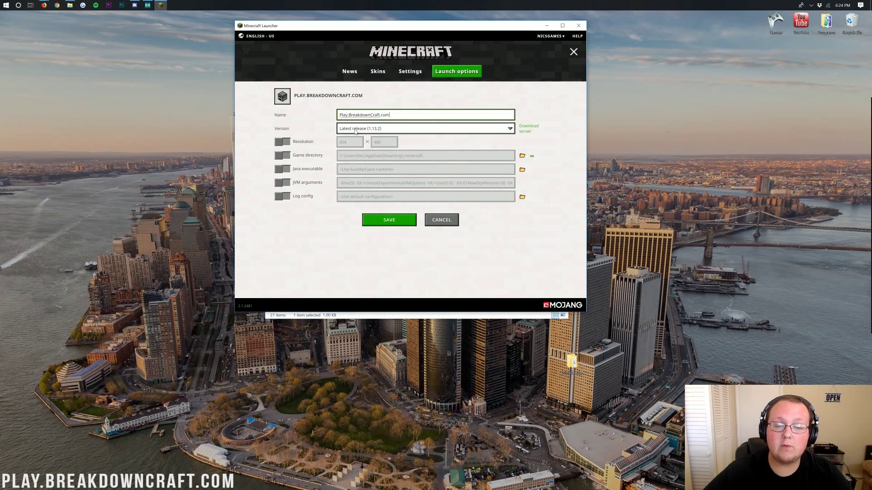
click(355, 131)
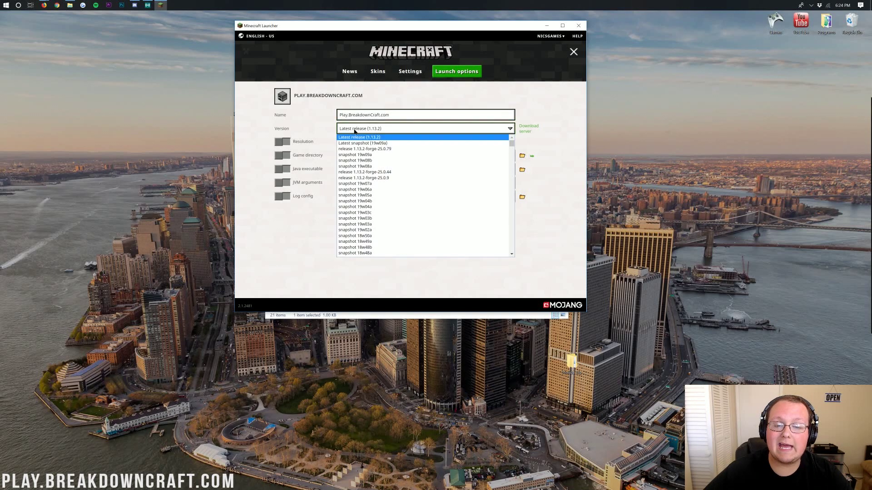
click(390, 149)
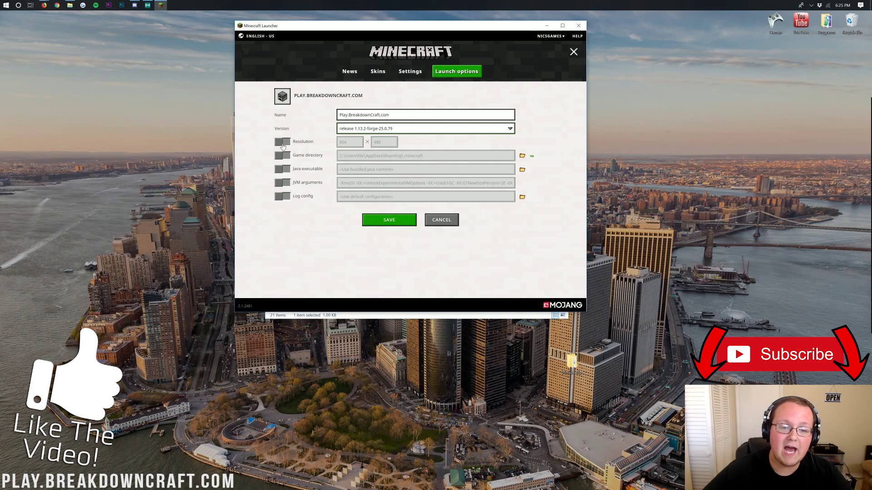
- Enable a custom resolution of 1920 × 1080 for the new configuration and save it
click(302, 143)
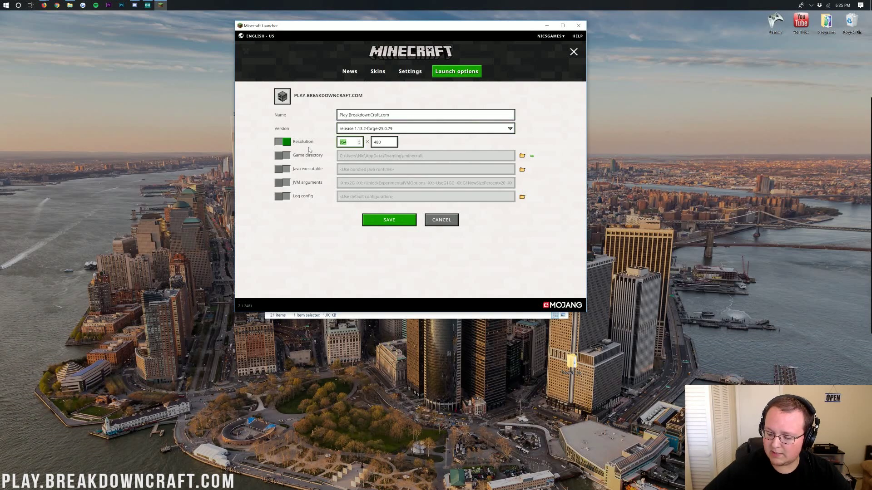
text(1920)
key(Tab)
text(1080)
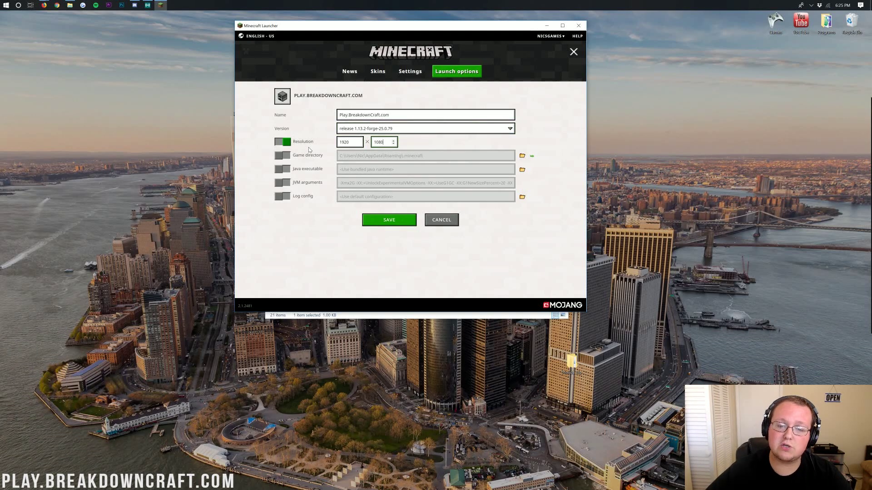
click(384, 221)
- Choose the Play.BreakdownCraft.com profile on the launcher's News page and start the game with it
click(347, 71)
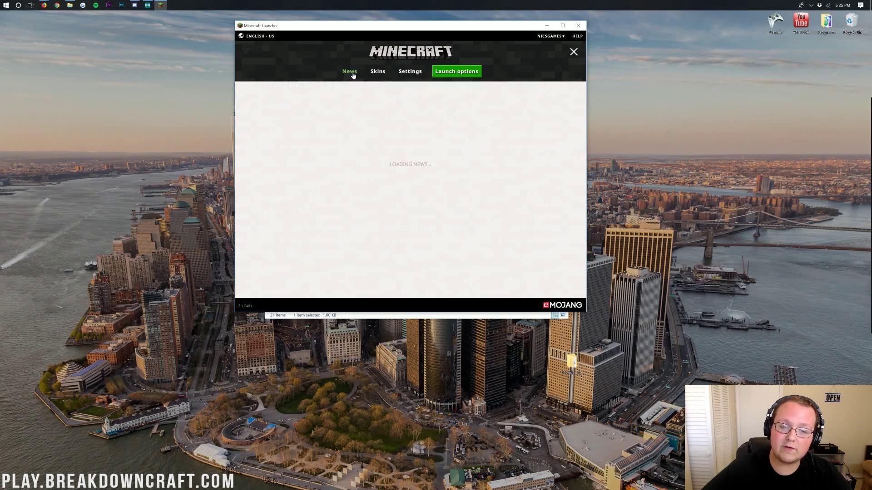
click(455, 291)
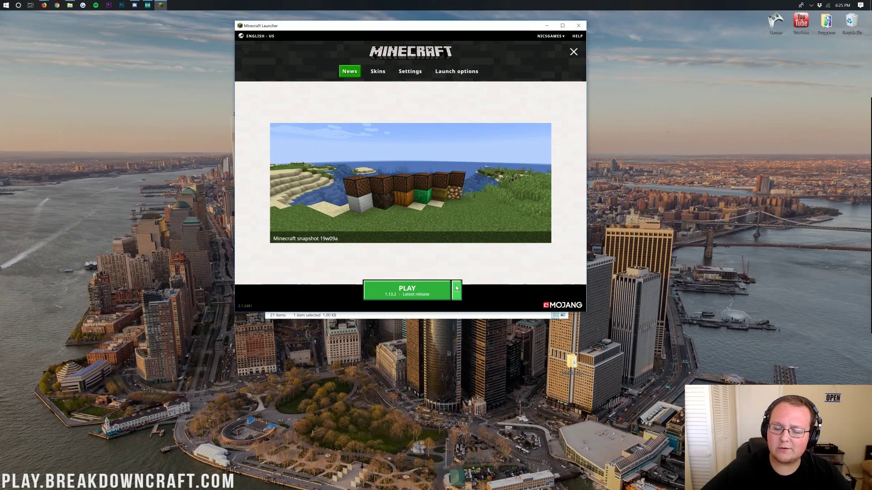
scroll(432, 253, down, 2)
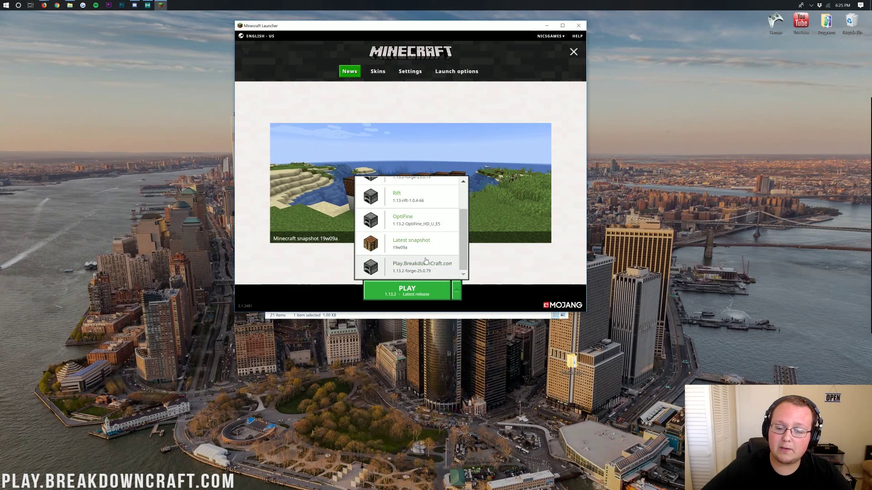
click(426, 266)
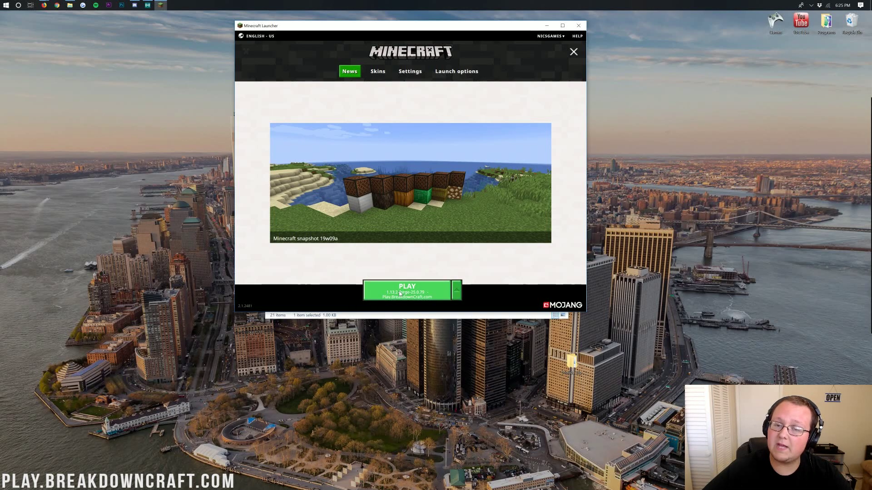
click(399, 293)
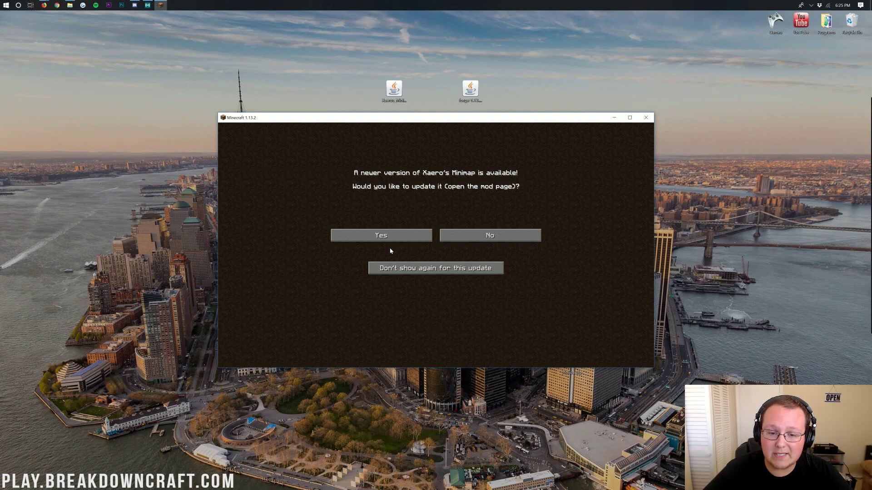
- Decline the Xaero's Minimap update and load the first survival world in the singleplayer list
click(478, 237)
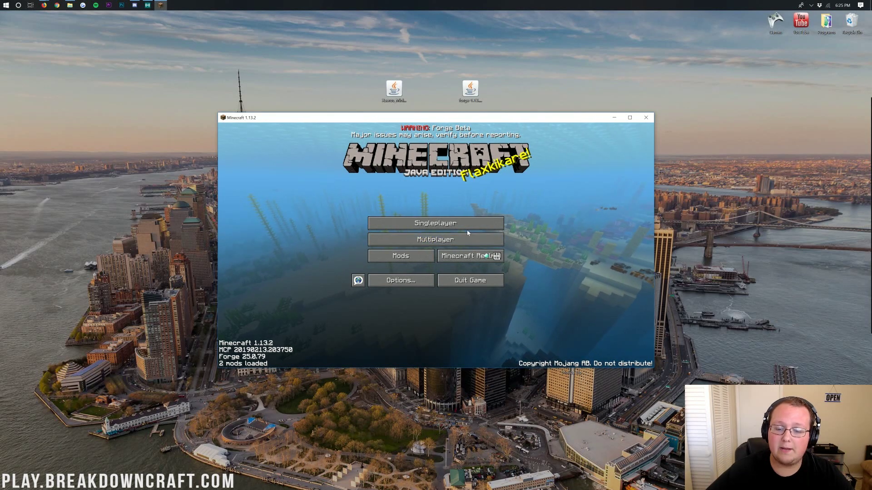
click(463, 228)
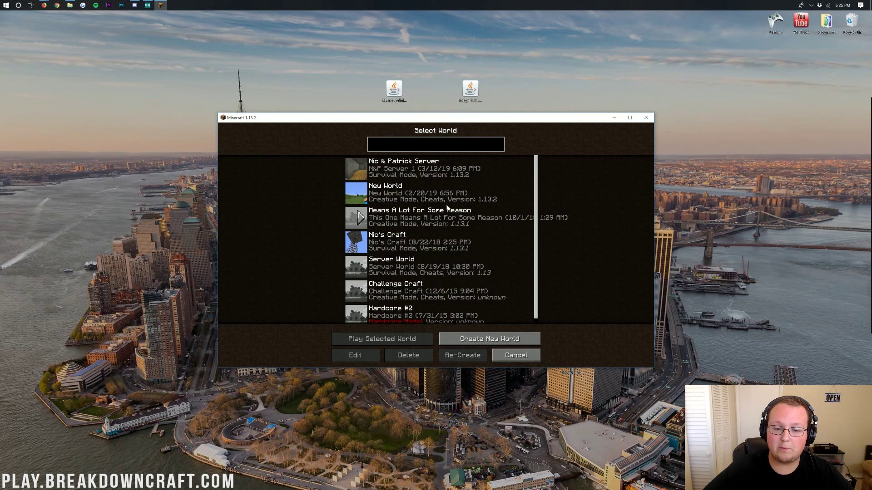
double_click(413, 167)
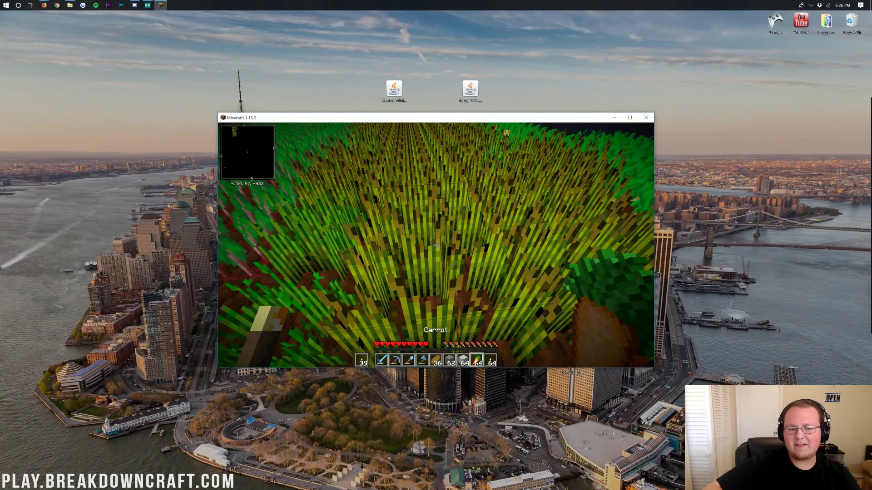
- Walk from the crop field past the cobblestone structure to the sand and back toward the wooden stairs, checking the minimap along the way
key(e)
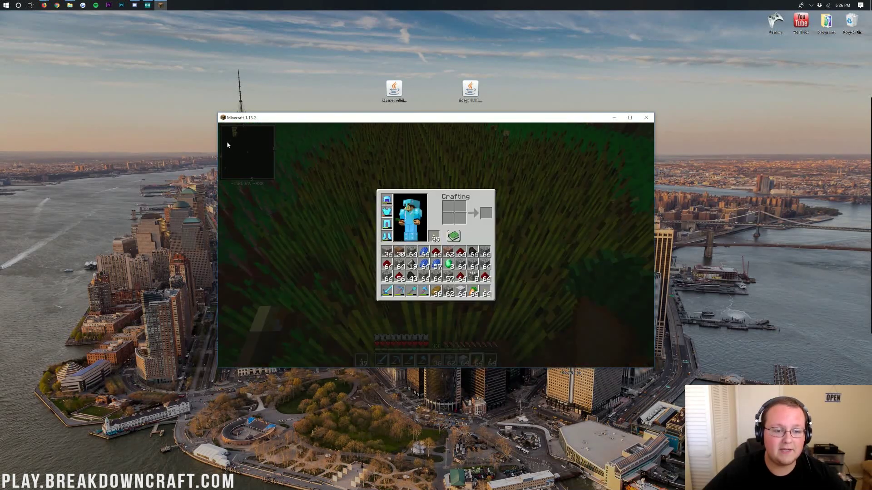
key(e)
key(w)
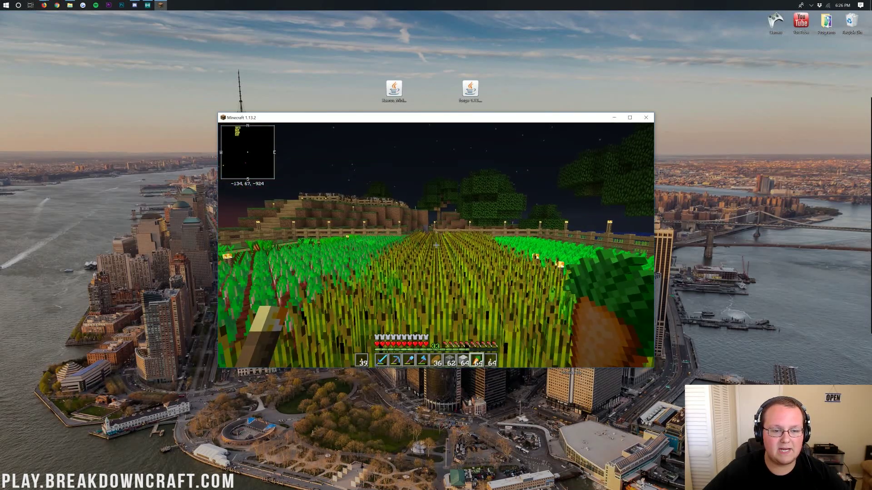
key(w)
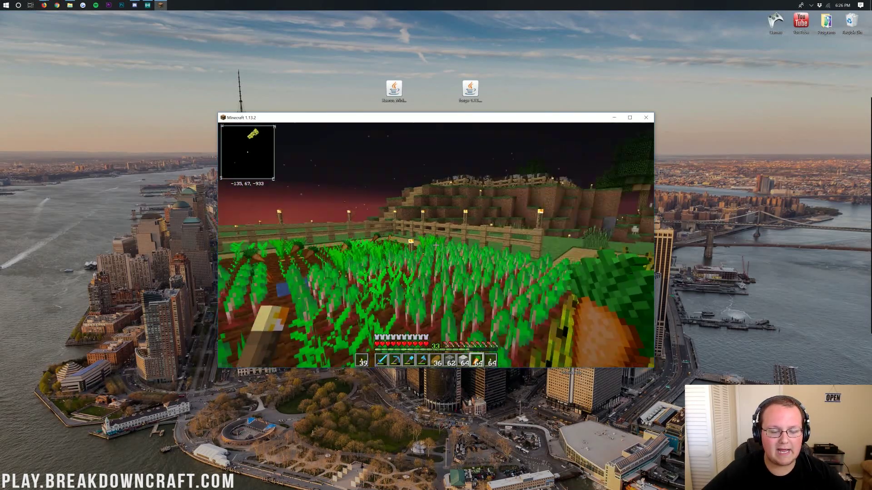
key(w)
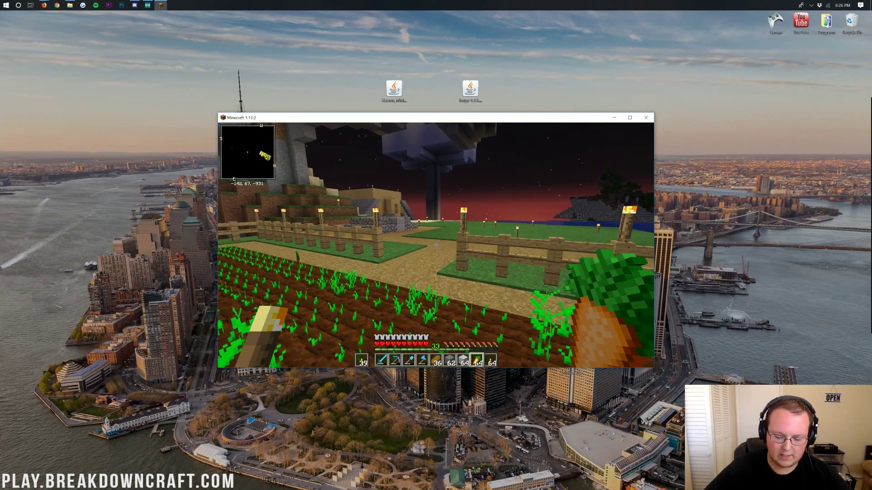
key(w)
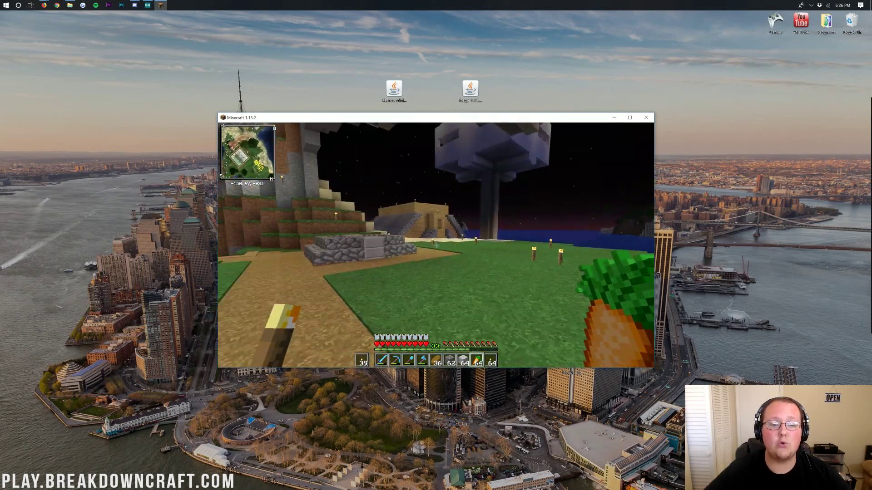
key(w)
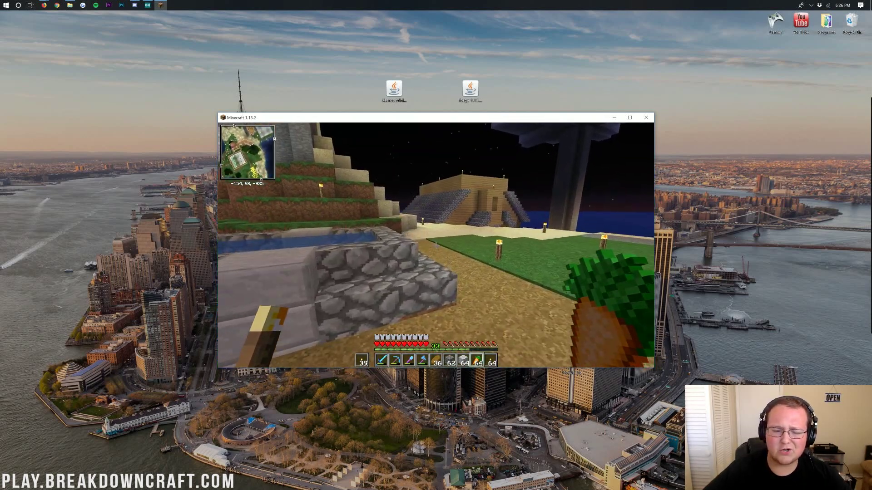
key(w)
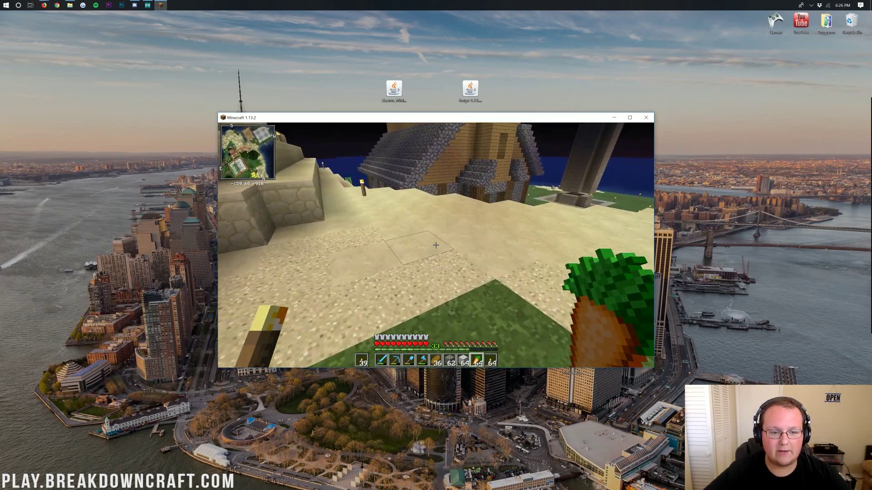
key(w)
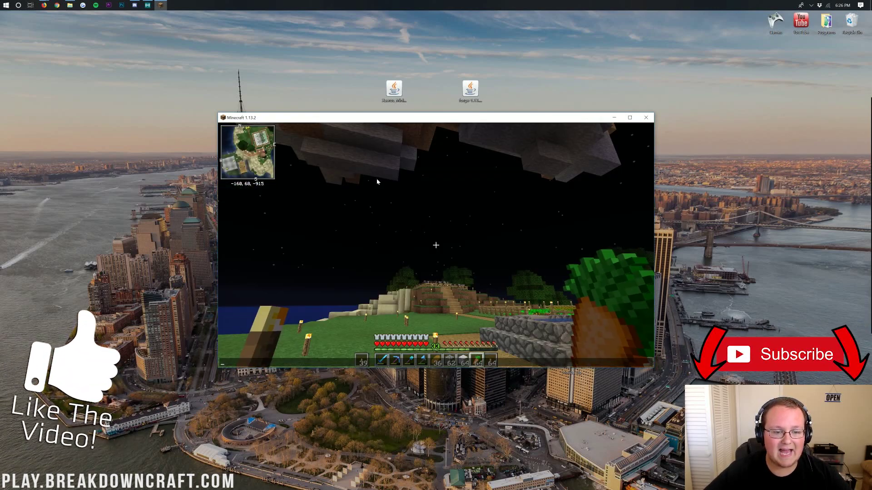
key(w)
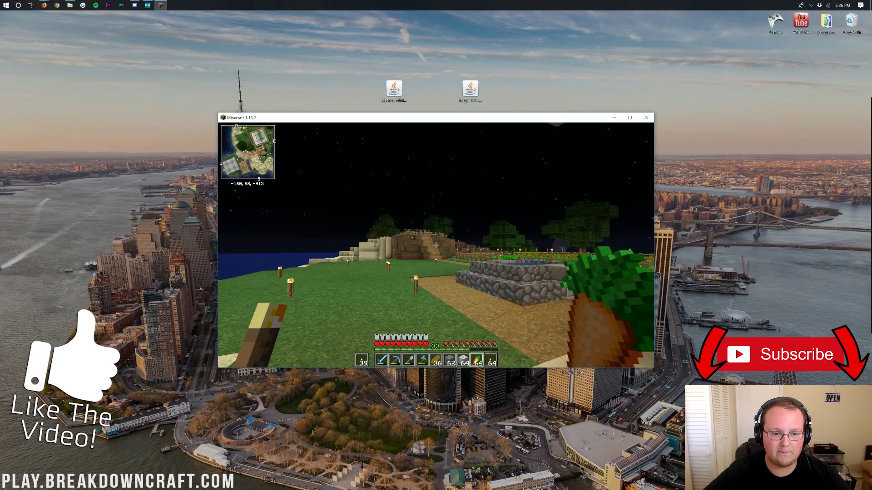
key(w)
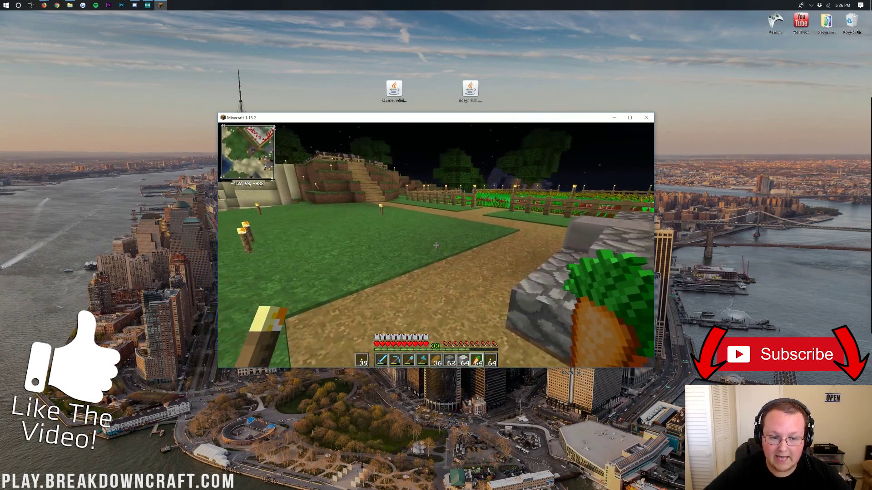
key(w)
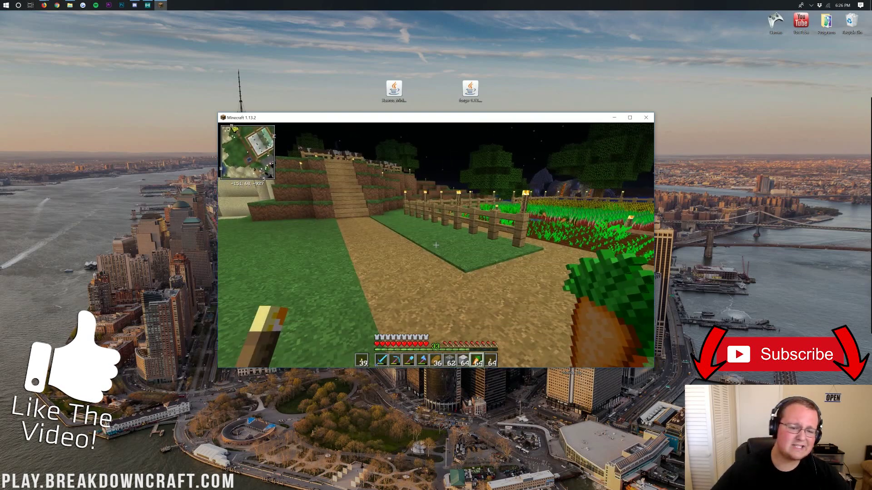
key(w)
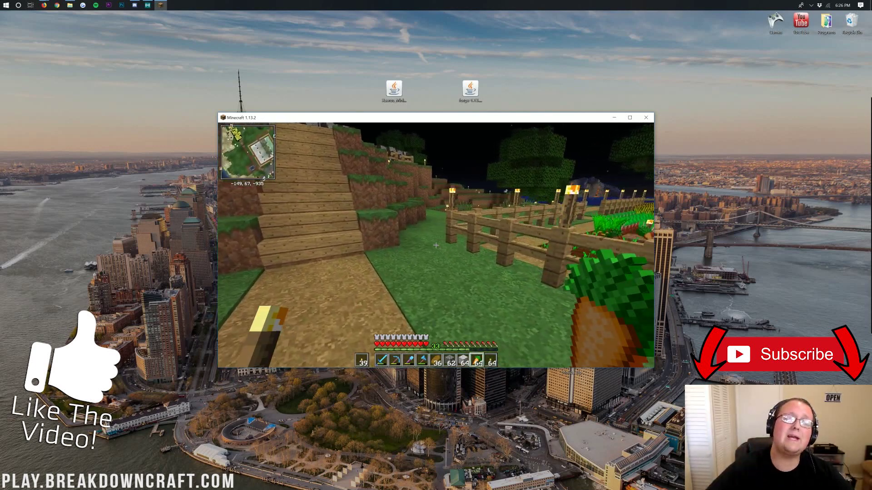
- Climb the wooden stairs, turn around, and follow the dirt path past the crop field to the cobblestone area before the log-framed doorway
key(w)
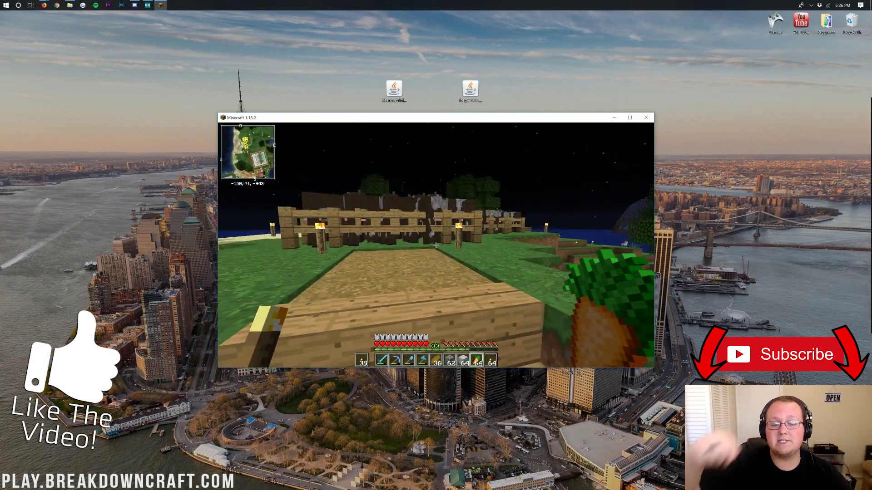
key(w)
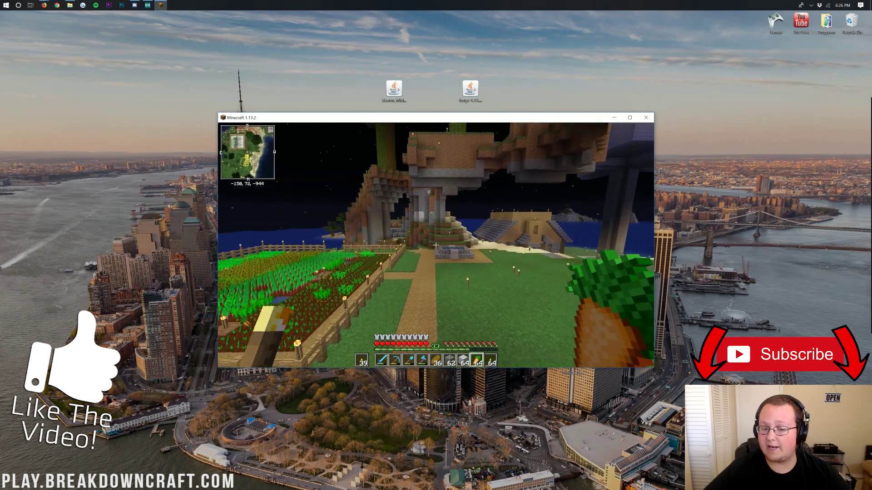
key(w)
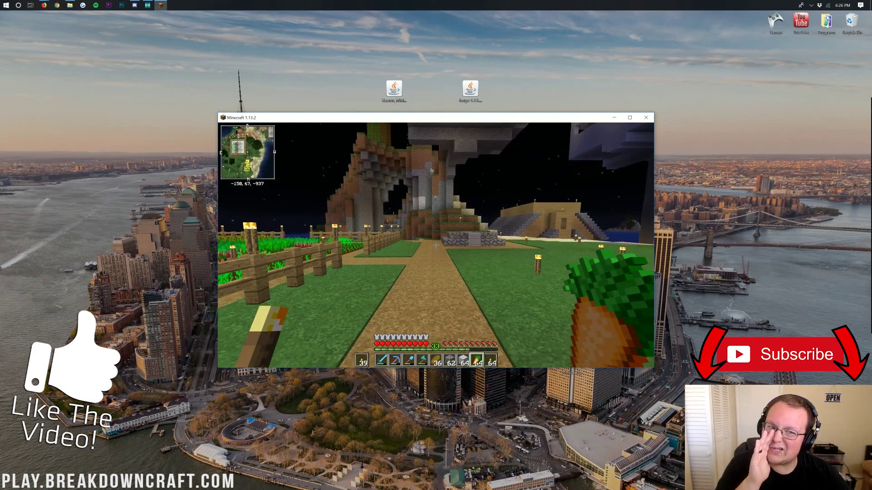
key(w)
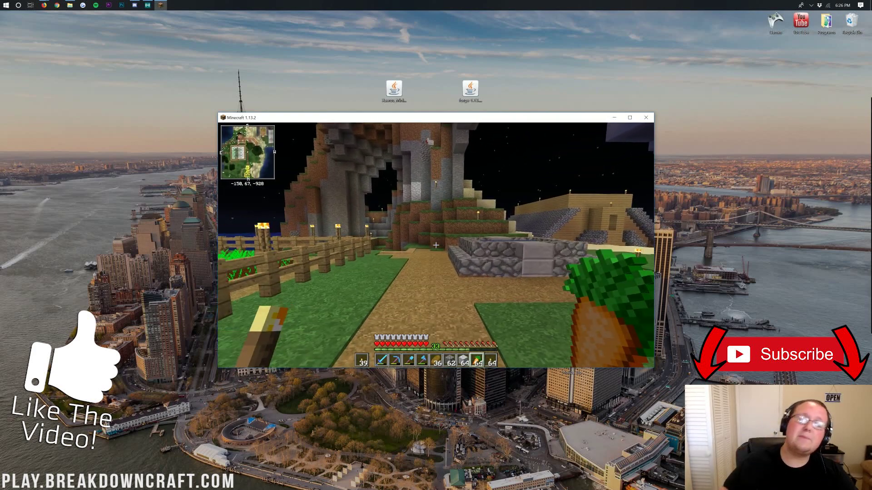
key(w)
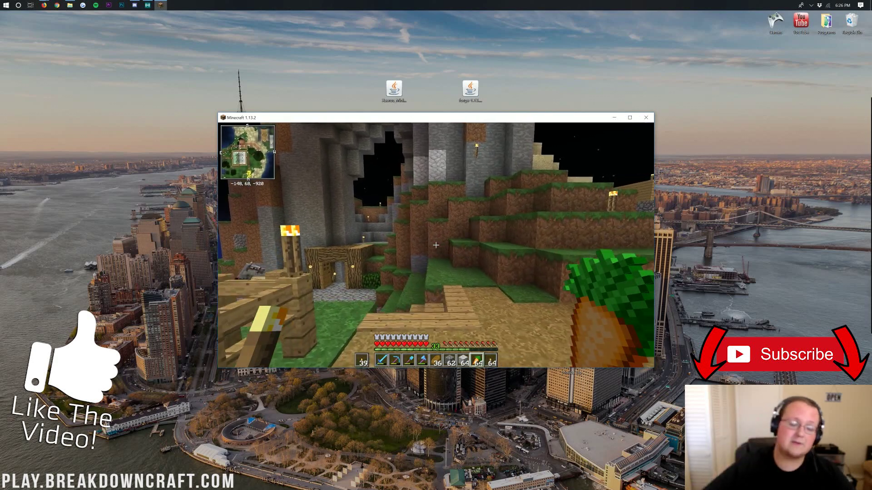
key(w)
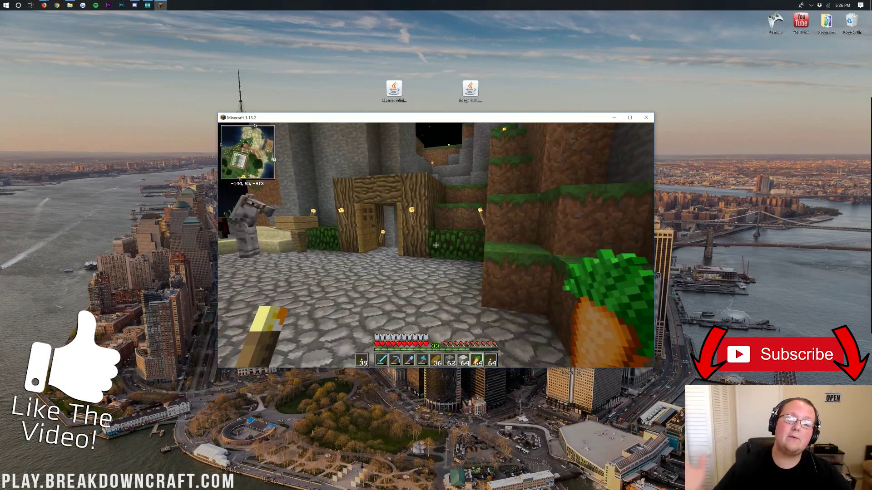